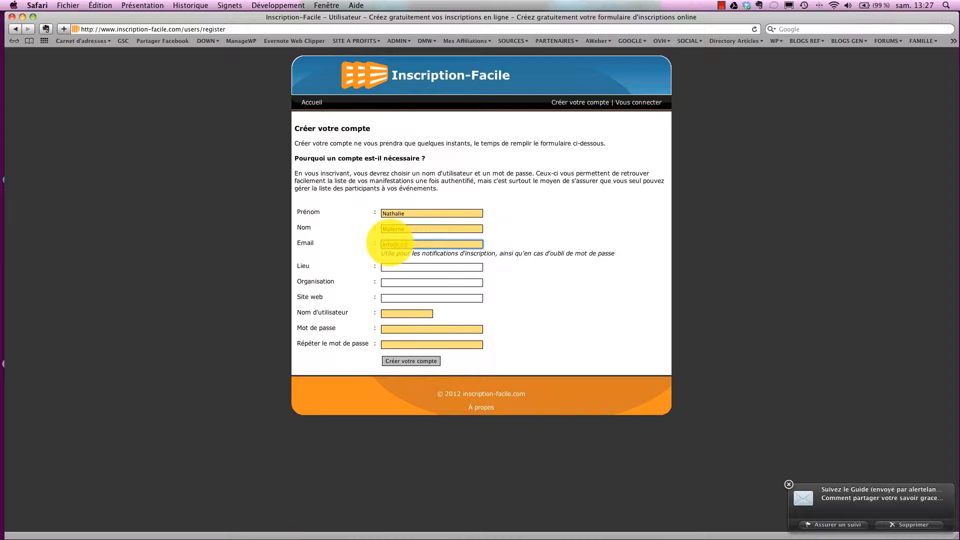
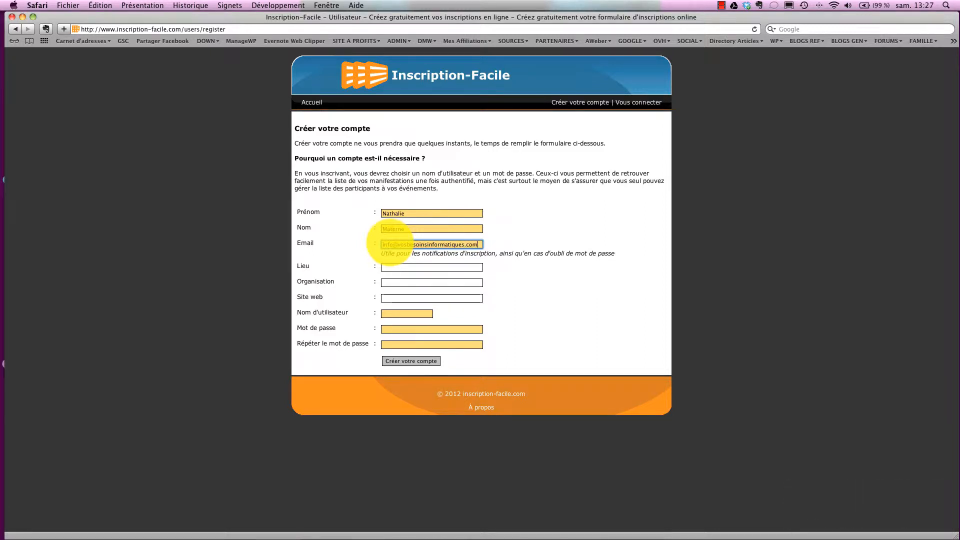
Finish the email address and enter Bruxelles as the location, leaving Organisation and Site web empty.
left_click(392, 267)
type("Bruxel")
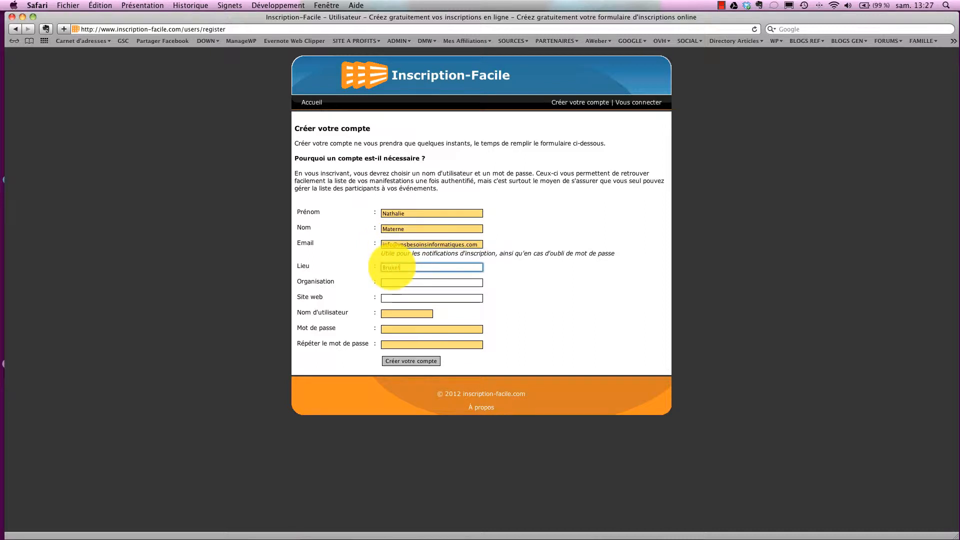
type("les")
left_click(399, 283)
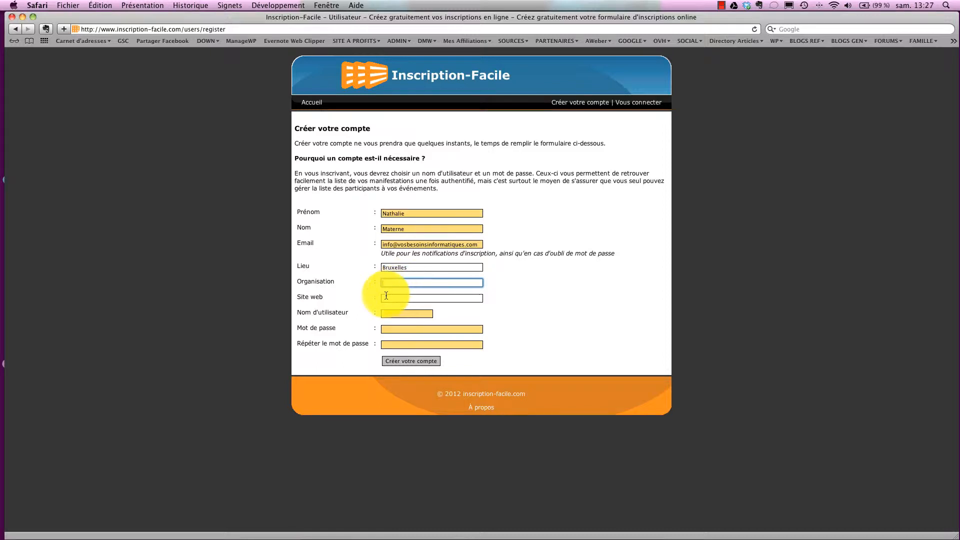
left_click(385, 299)
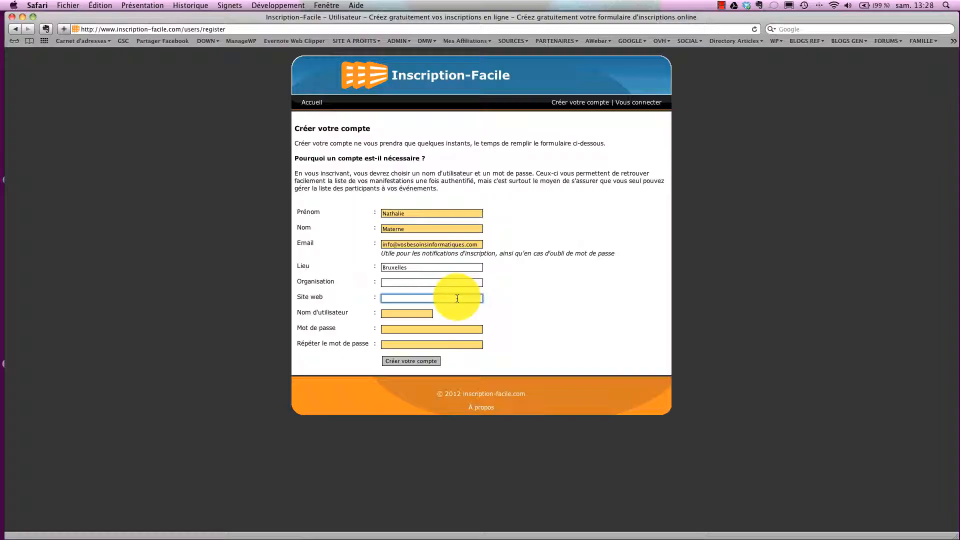
Enter a username and matching passwords, then submit the registration.
left_click(412, 315)
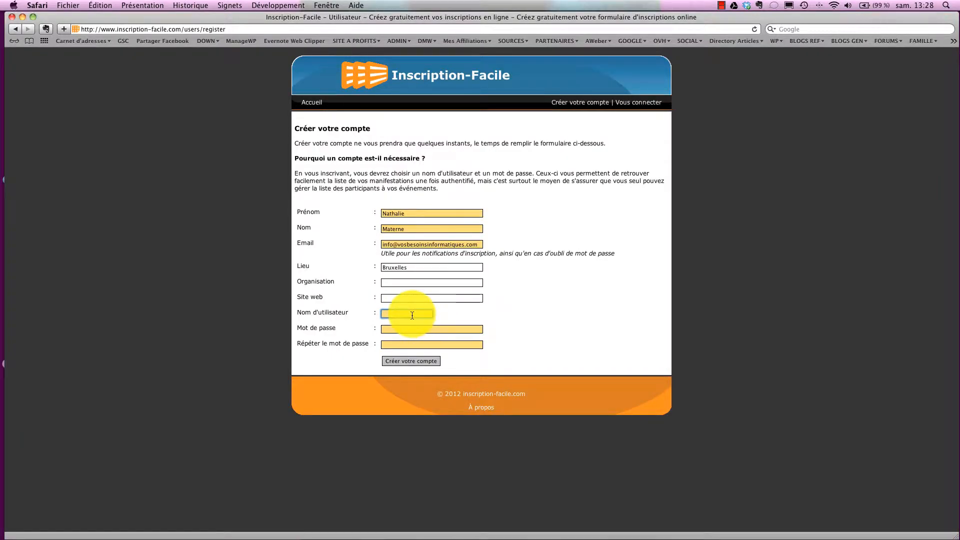
type("VBI")
left_click(399, 329)
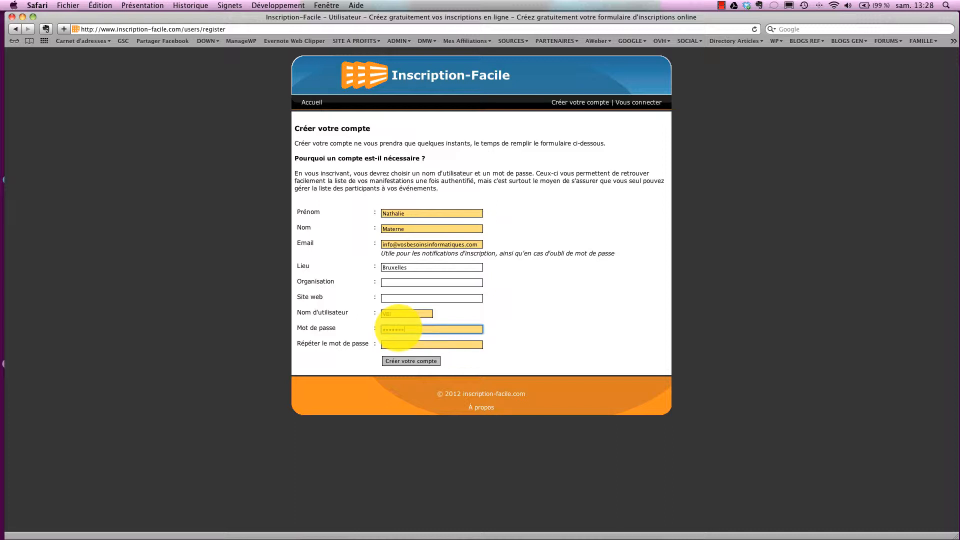
left_click(397, 344)
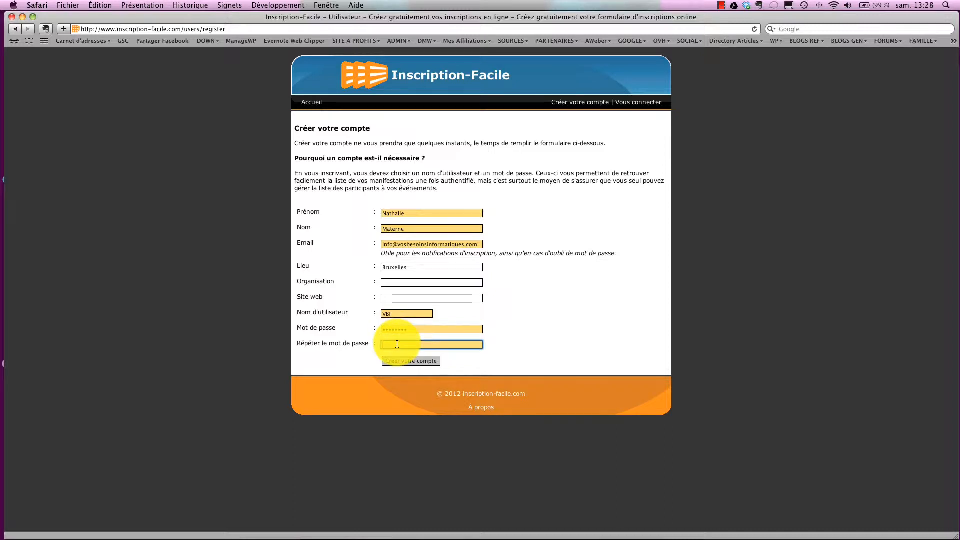
type("••••••••")
left_click(411, 361)
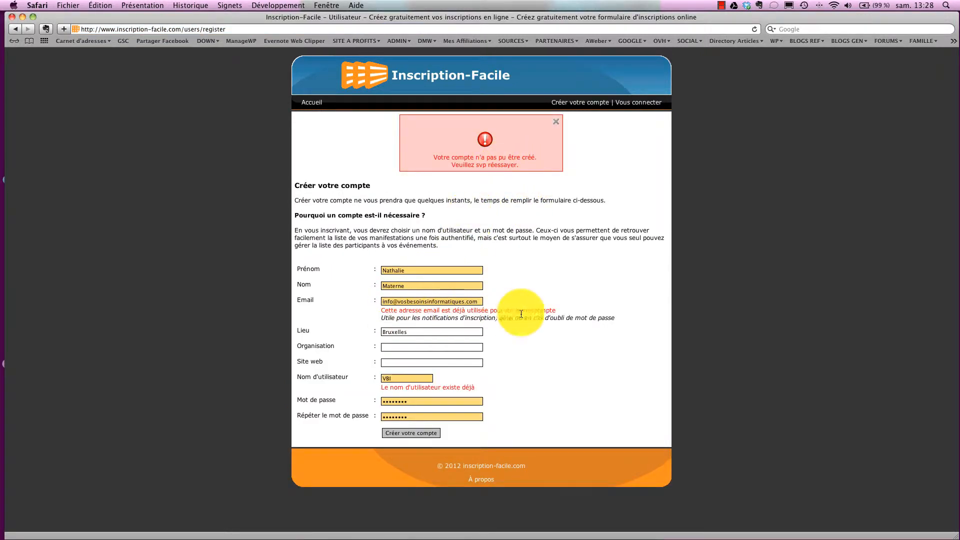
Replace the part of the email before the @ and resubmit the form.
left_click_drag(481, 303, 379, 301)
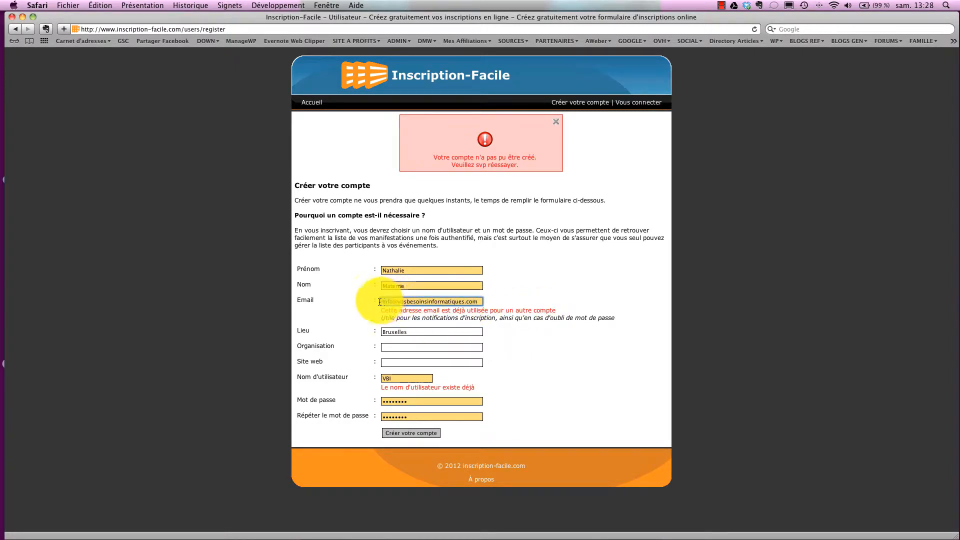
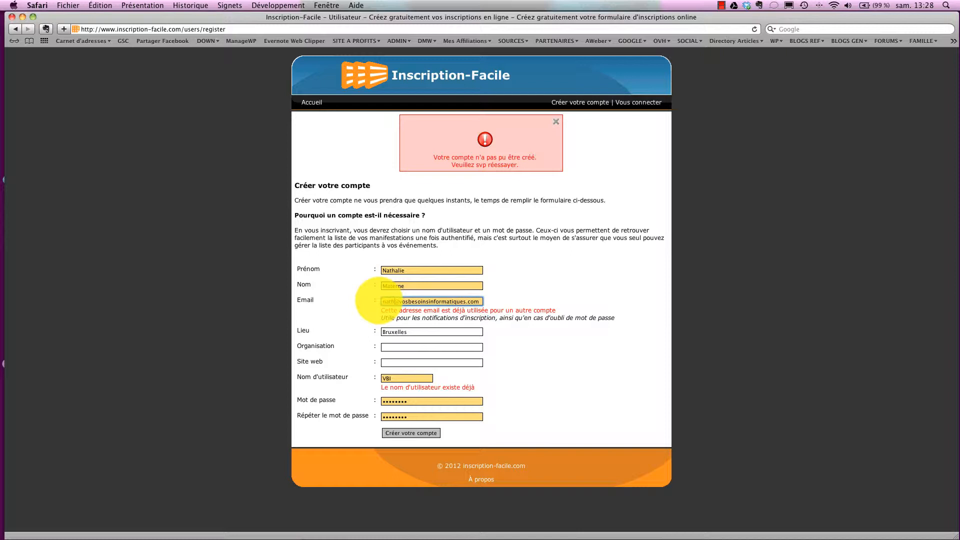
left_click(400, 432)
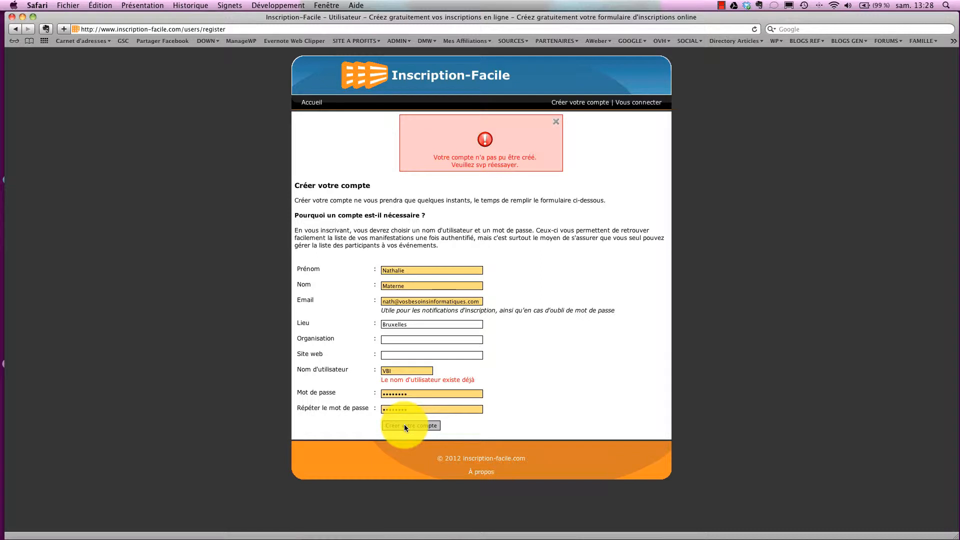
Replace the taken username with a new one and submit the registration again.
left_click(389, 371)
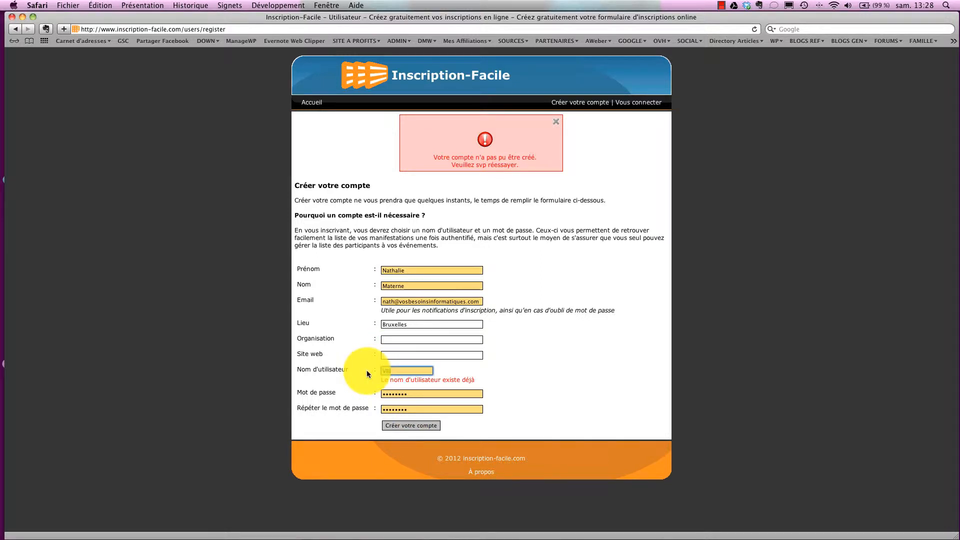
type("nathvbi")
left_click(404, 425)
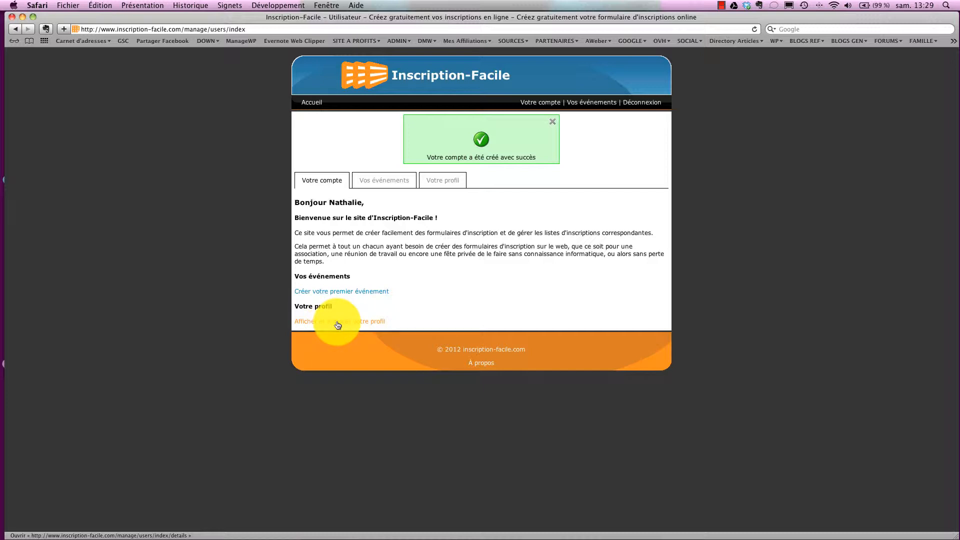
Check the Vos événements list, return to Votre compte, and start creating the first event.
left_click(379, 183)
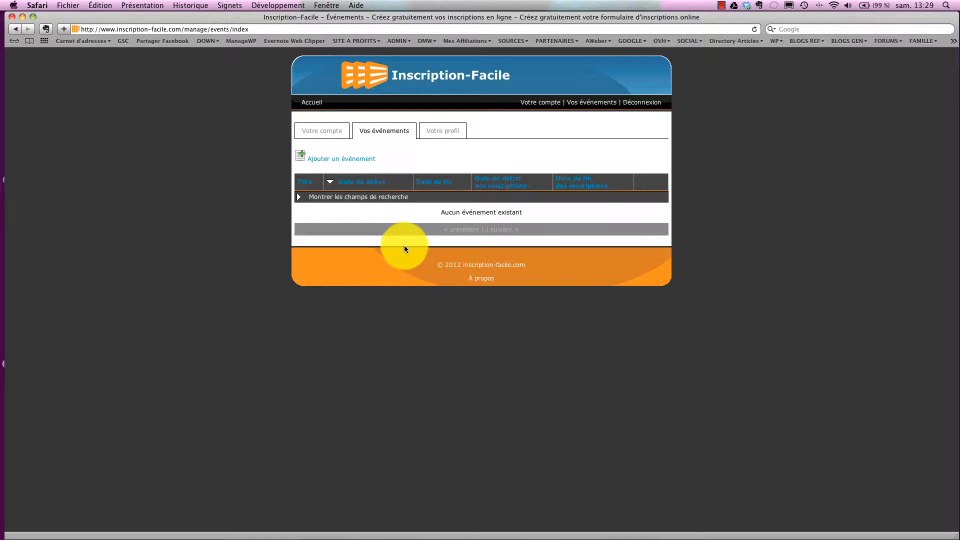
left_click(331, 136)
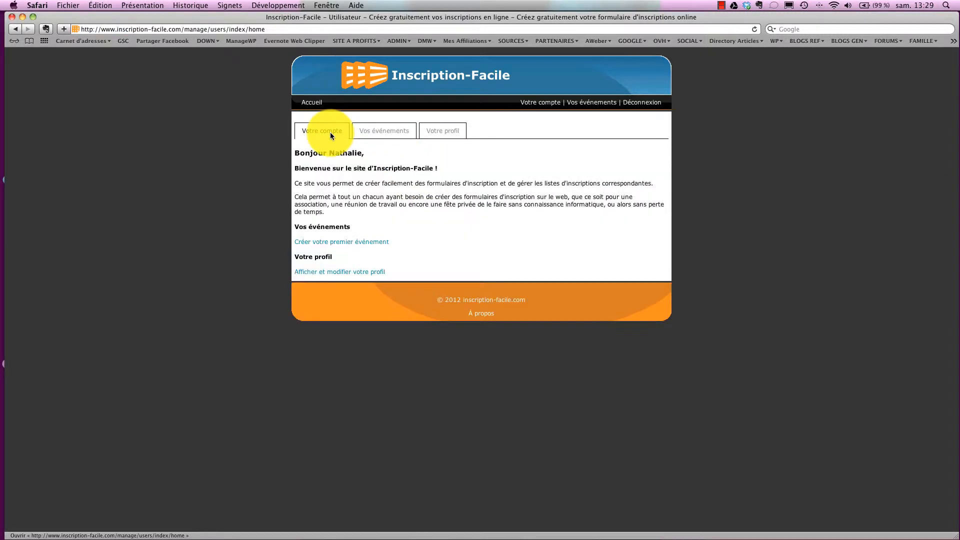
left_click(318, 244)
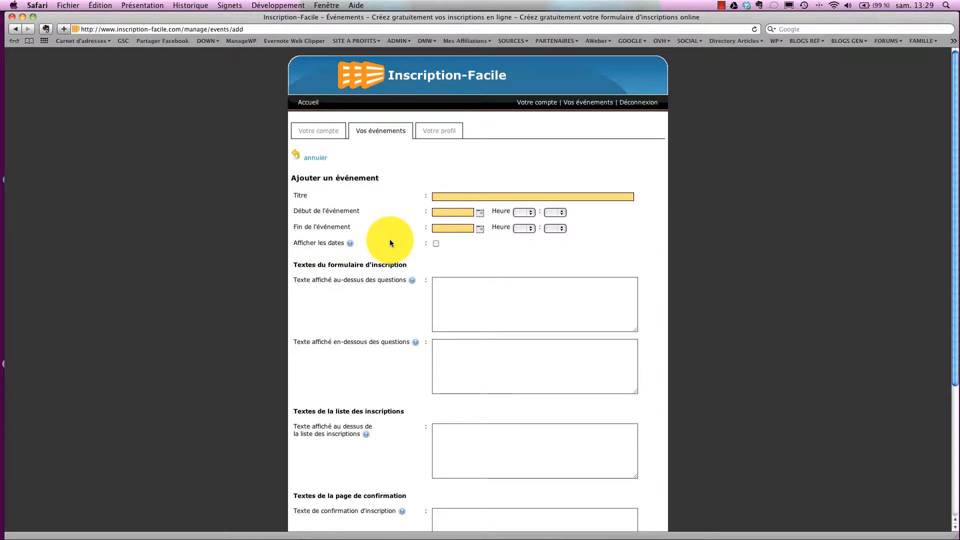
Title the event 'Comment mieux communiquer avec les adolescents' and set its start to 01.10.2012 09:00.
left_click(442, 197)
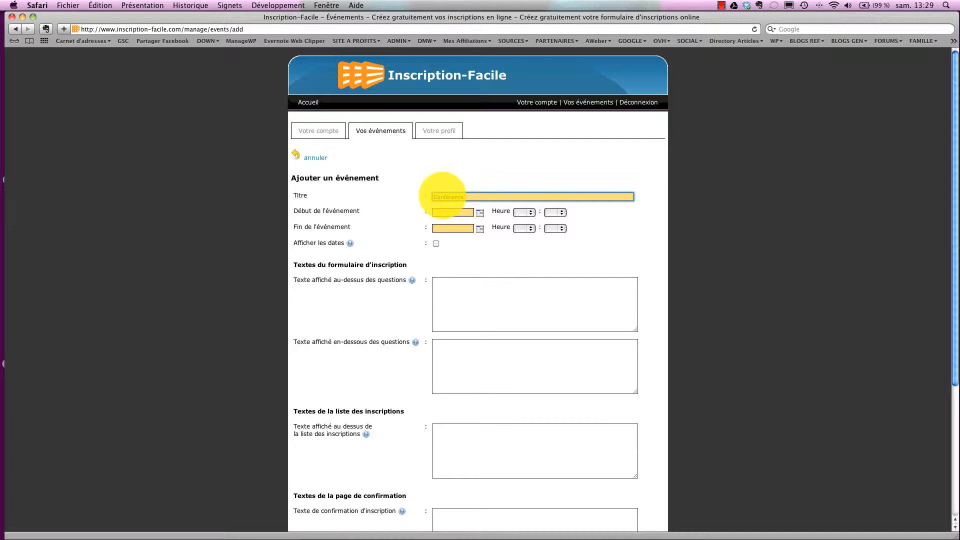
type("Comment mieux communiquer avec les adolescents")
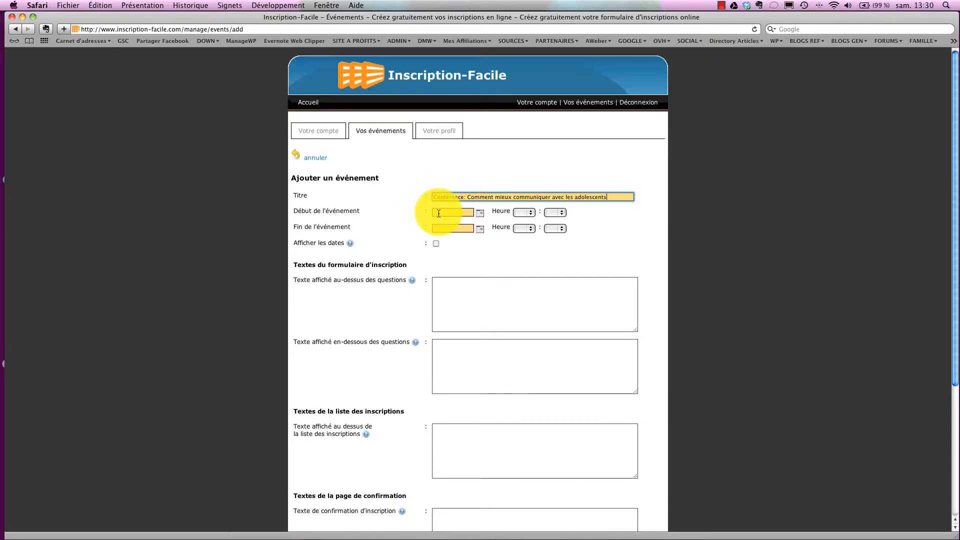
left_click(479, 214)
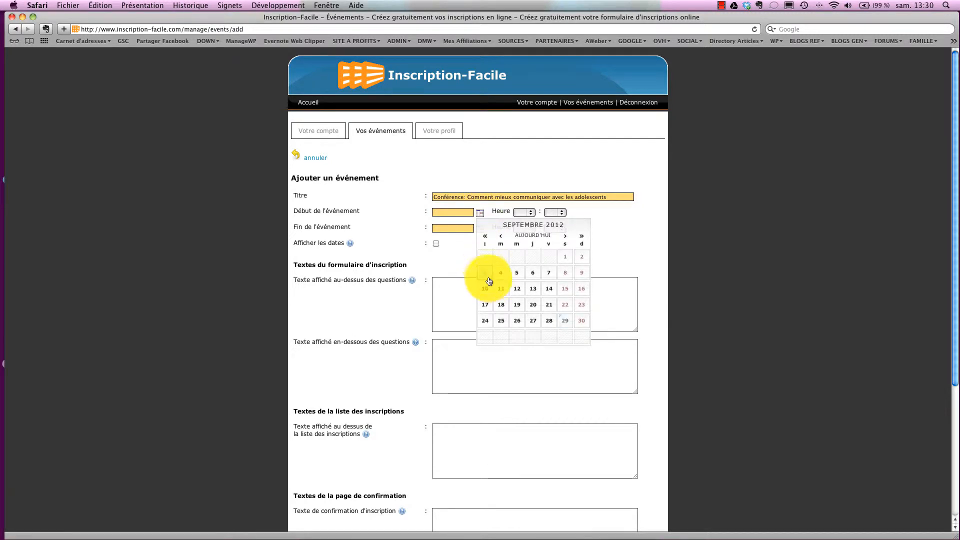
left_click(565, 236)
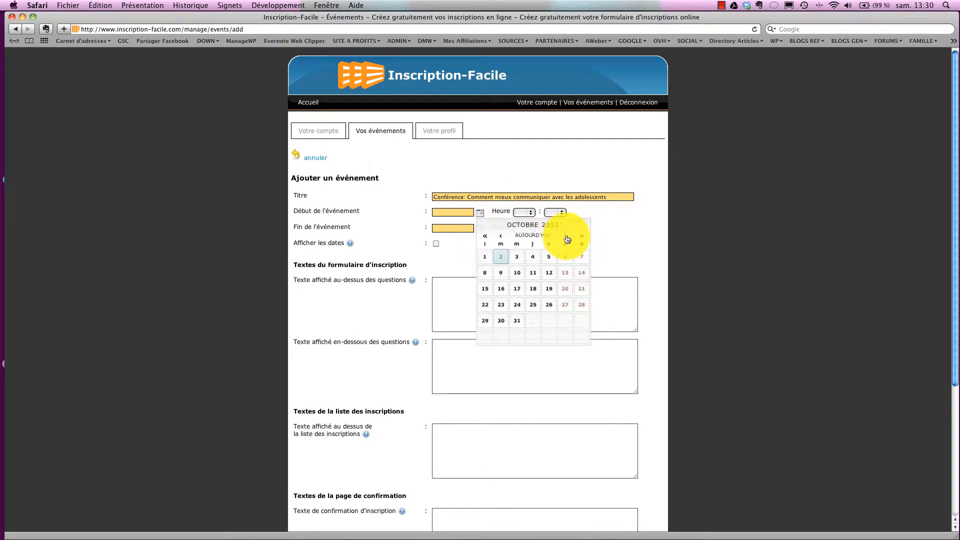
left_click(485, 257)
left_click(530, 213)
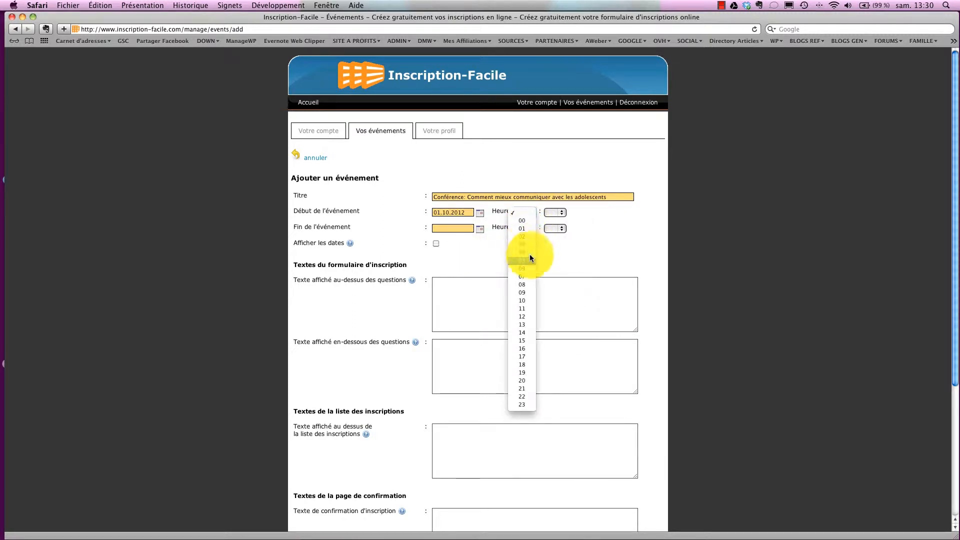
left_click(529, 291)
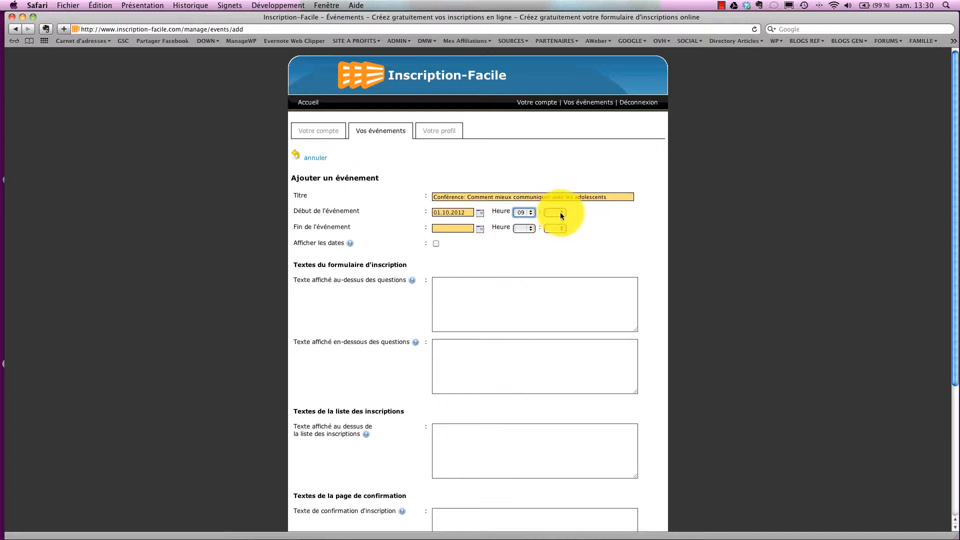
left_click(562, 214)
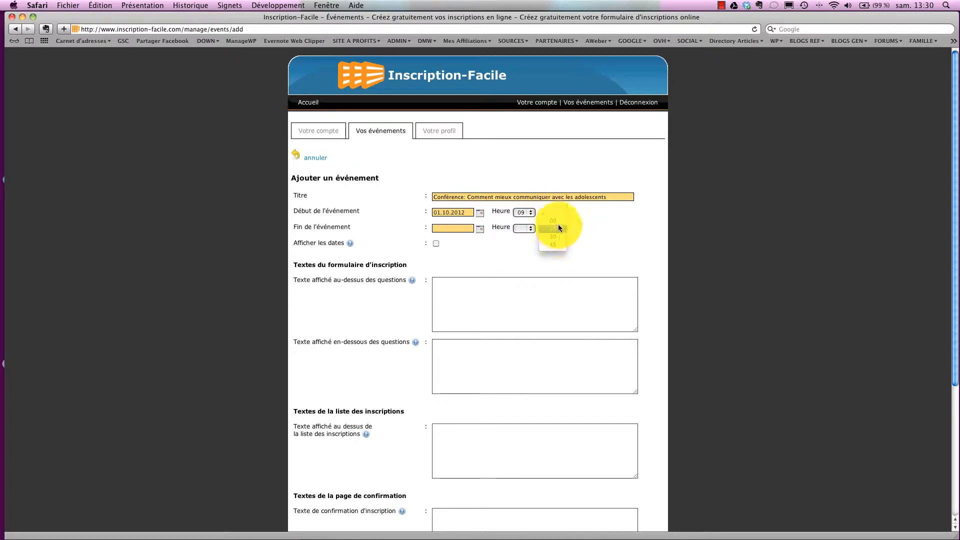
left_click(556, 220)
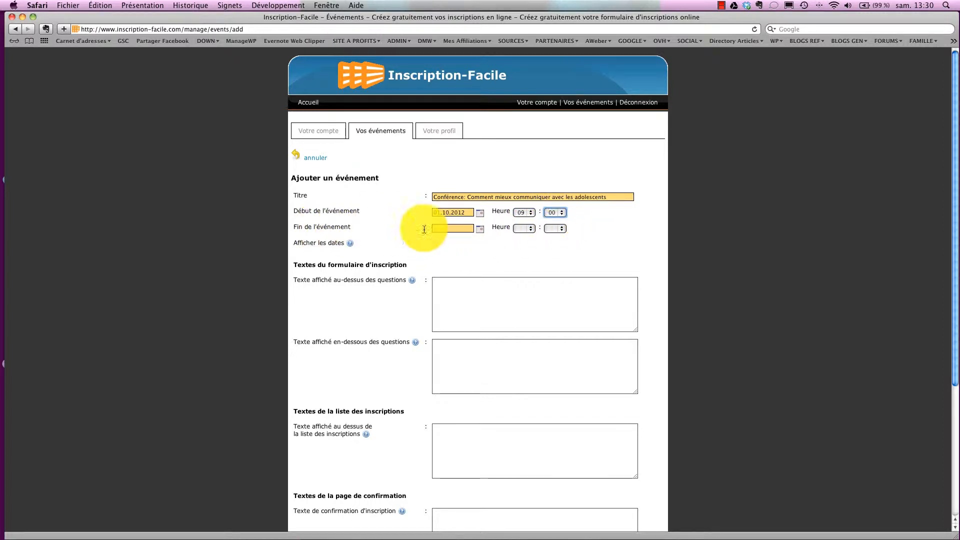
Set the event end to 10.12.2012 at 18:00.
left_click(480, 230)
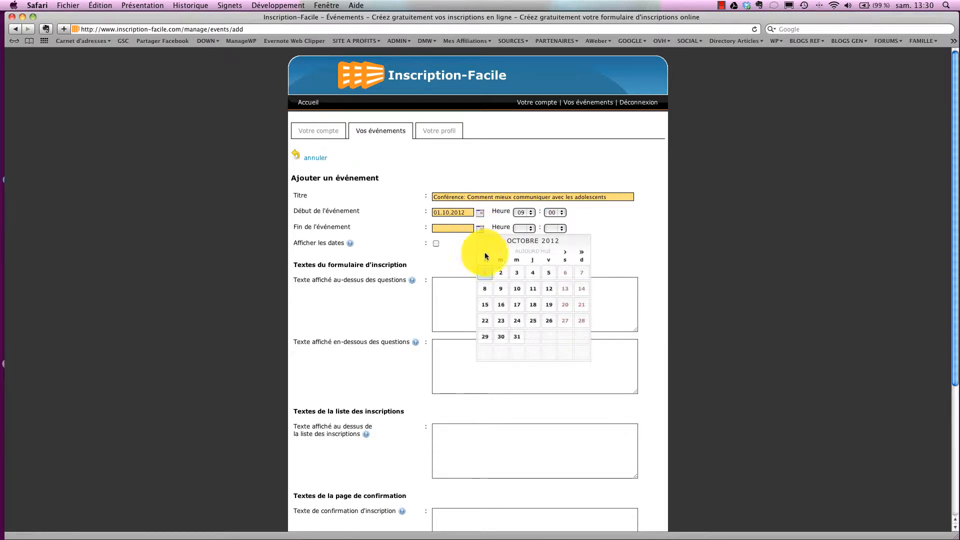
left_click(565, 252)
left_click(565, 252)
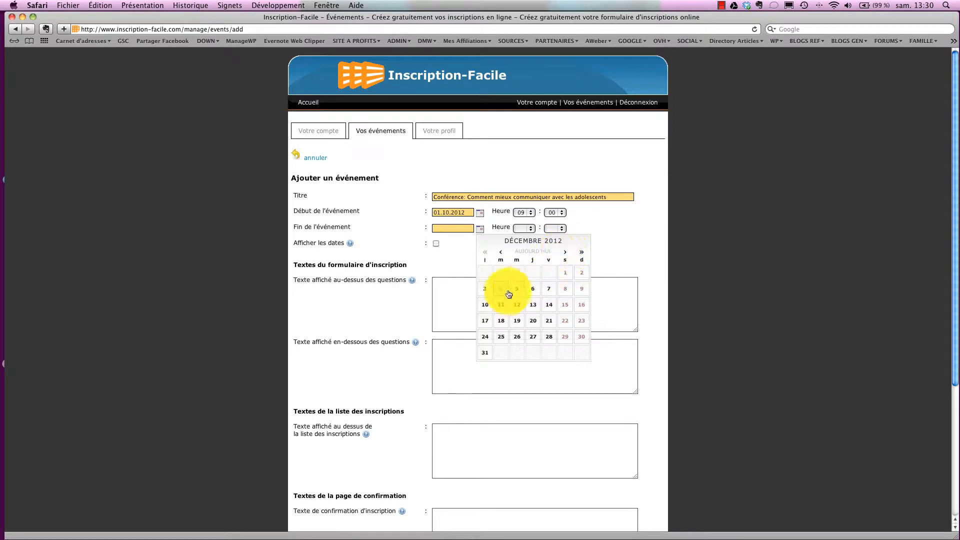
left_click(485, 305)
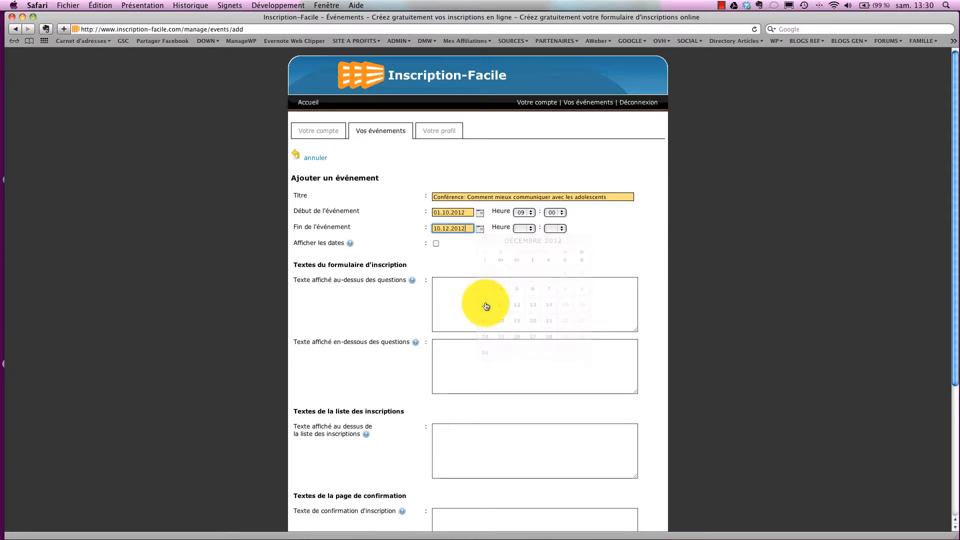
left_click(532, 228)
left_click(524, 381)
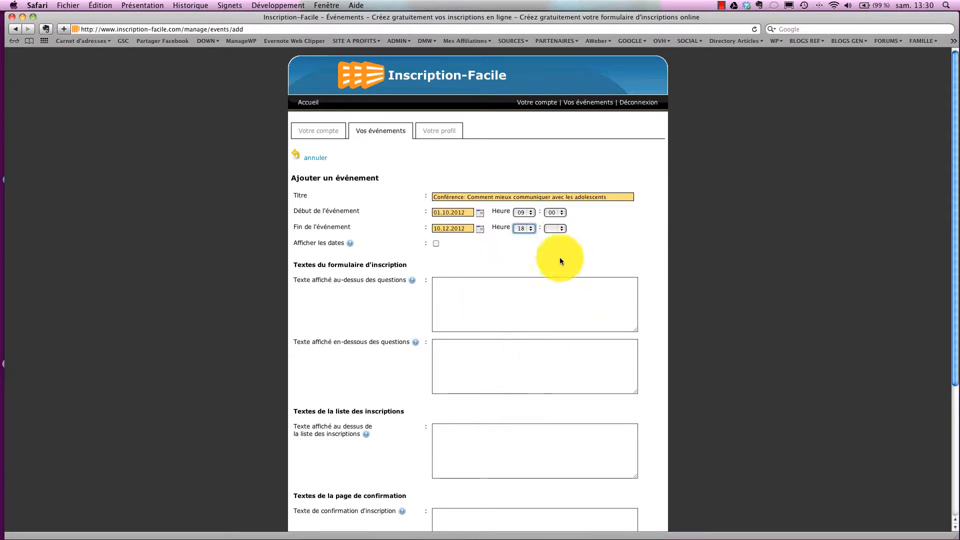
left_click(561, 228)
left_click(560, 237)
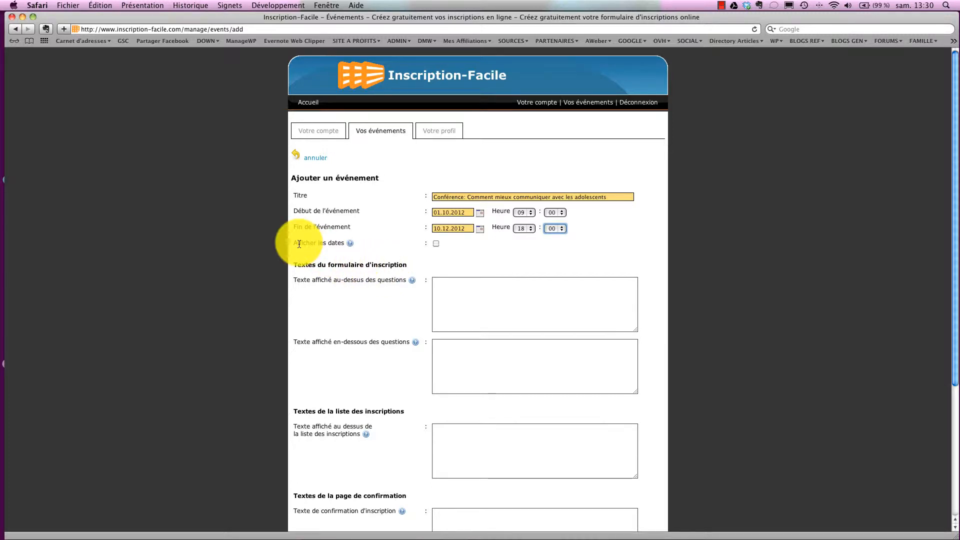
Tick 'Afficher les dates' so the event dates show on the registration form.
mouse_move(350, 244)
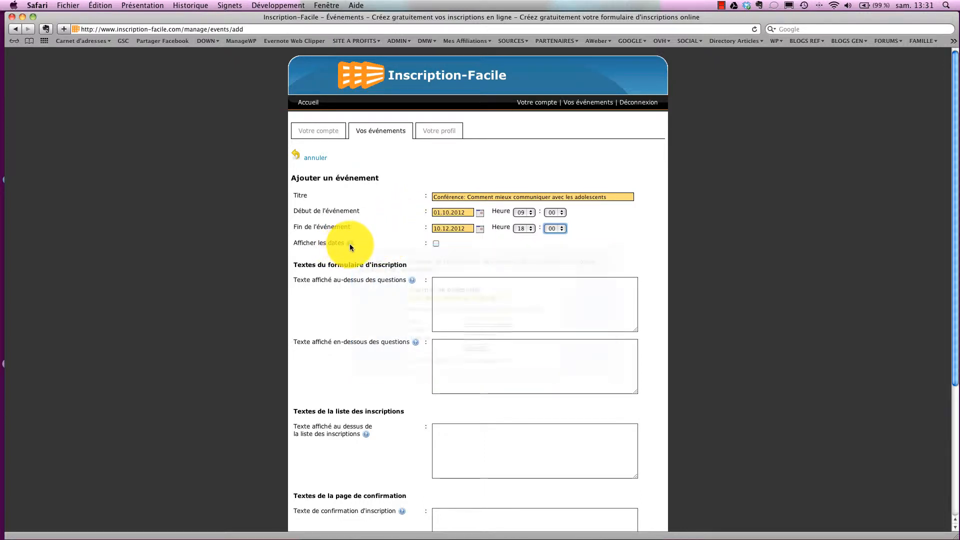
mouse_move(350, 245)
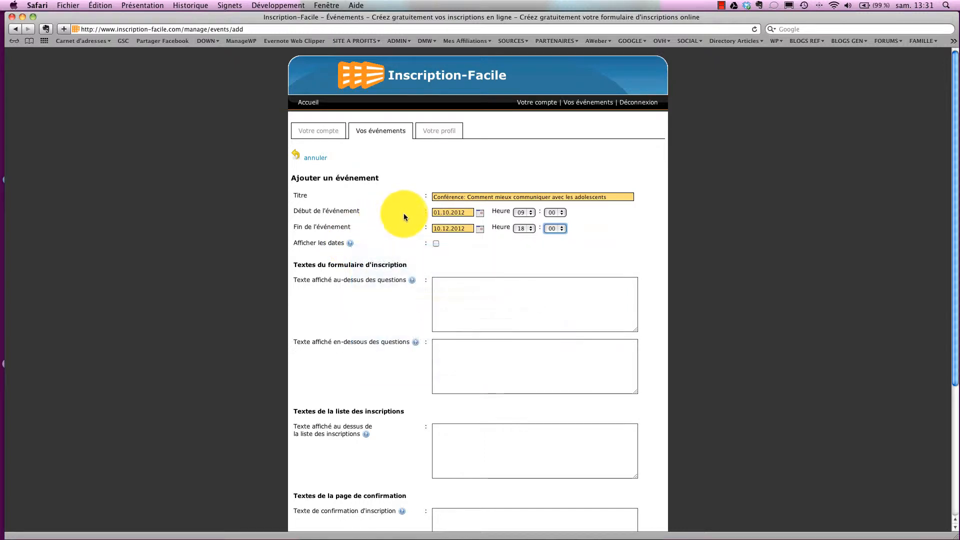
left_click(434, 243)
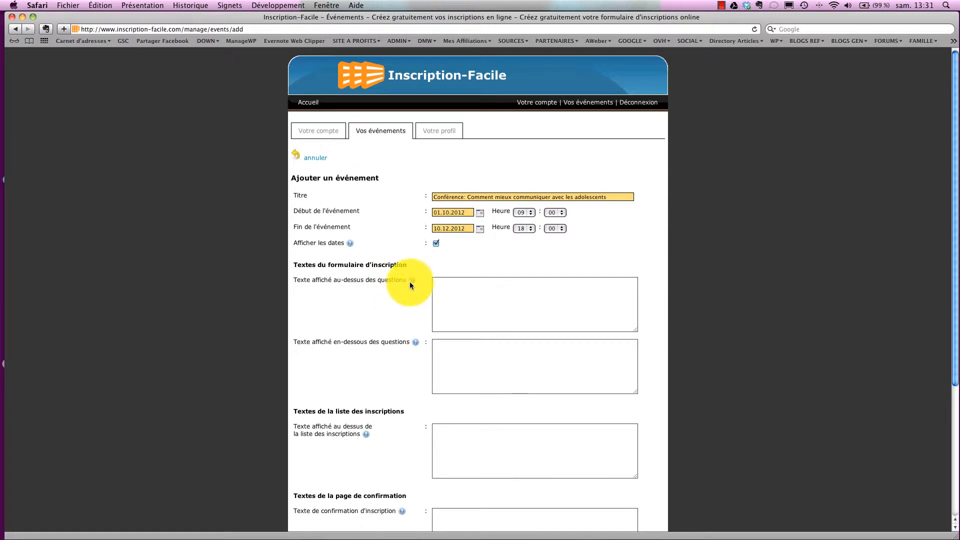
mouse_move(411, 282)
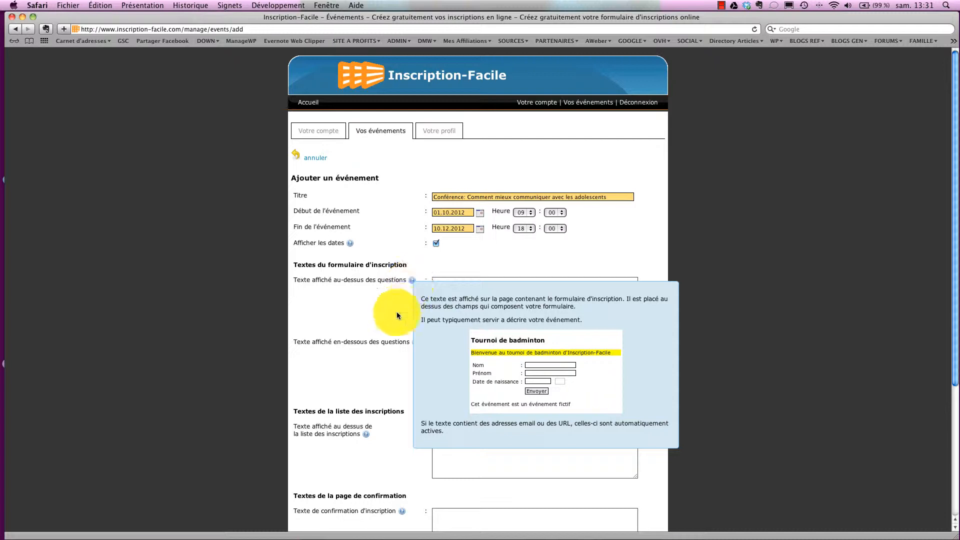
Write the welcome text for the 15 décembre 2012 conference, asking for precise answers and ending 'Merci.'.
left_click(445, 285)
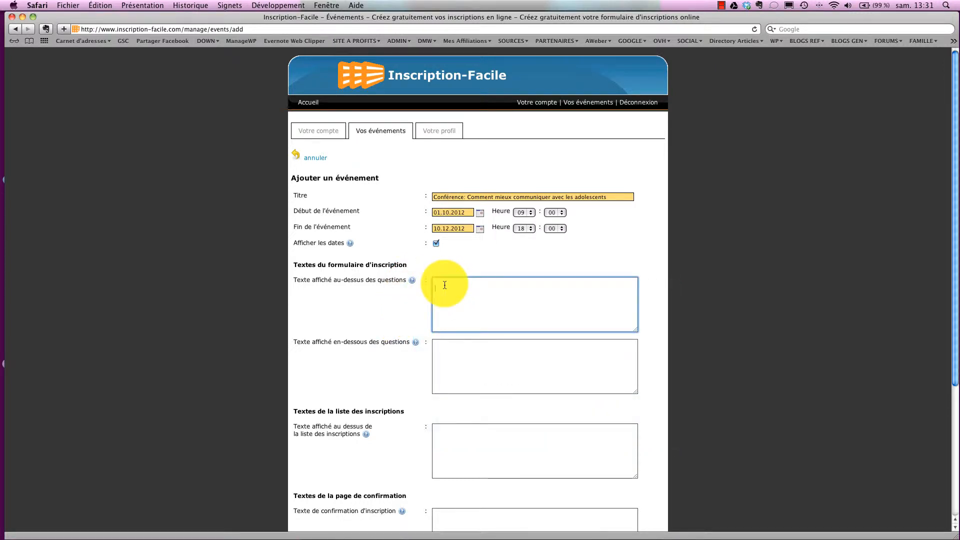
type("B")
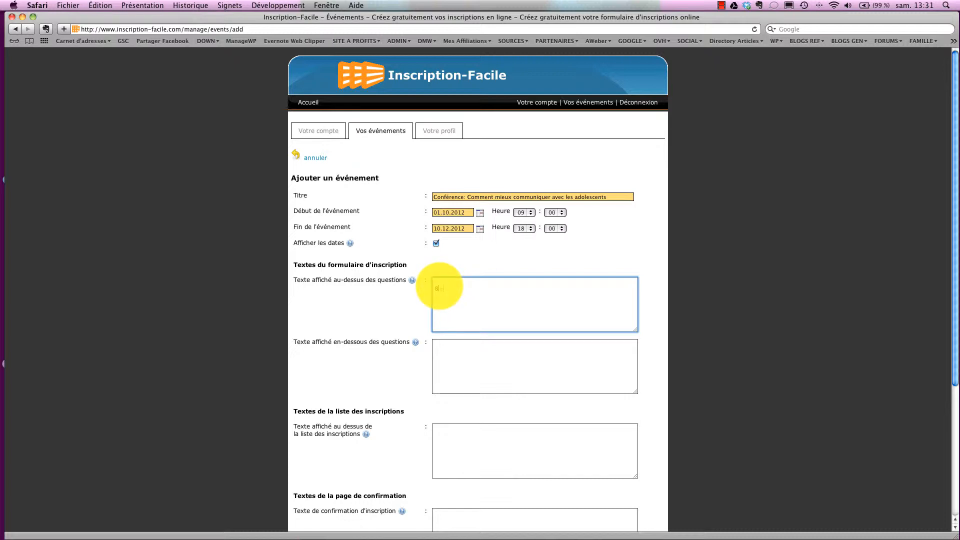
type("ienvenue sur la plateforme d'inscription pour la")
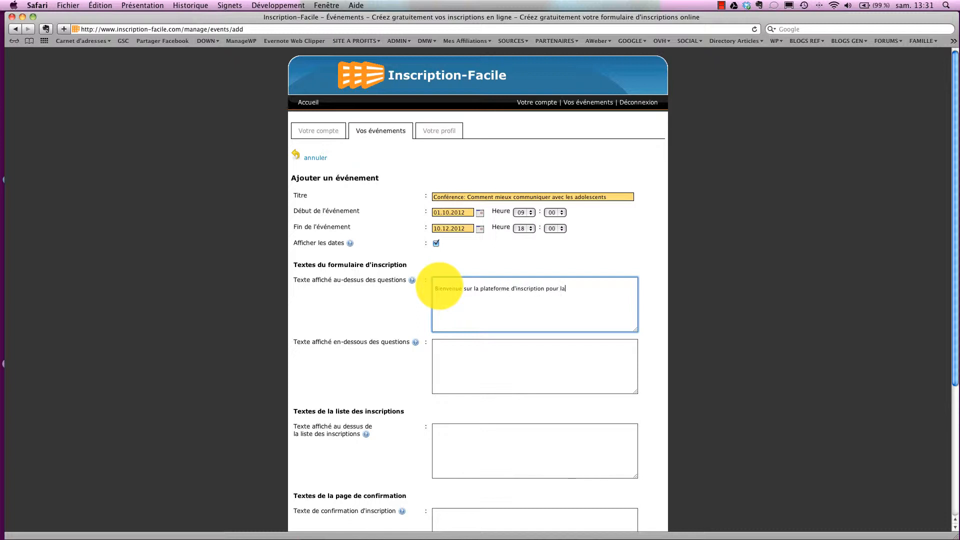
type(" conférence du 15 décembre 2012")
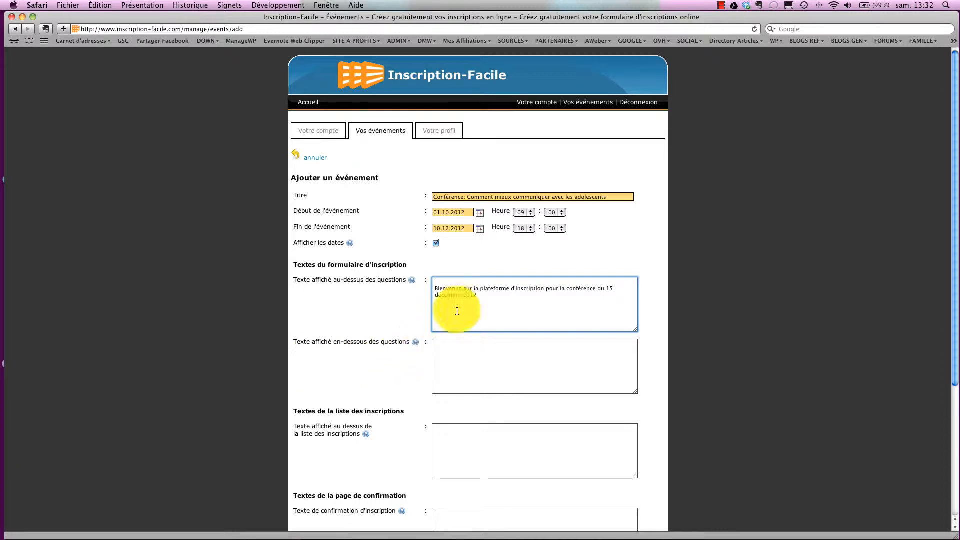
type(". V")
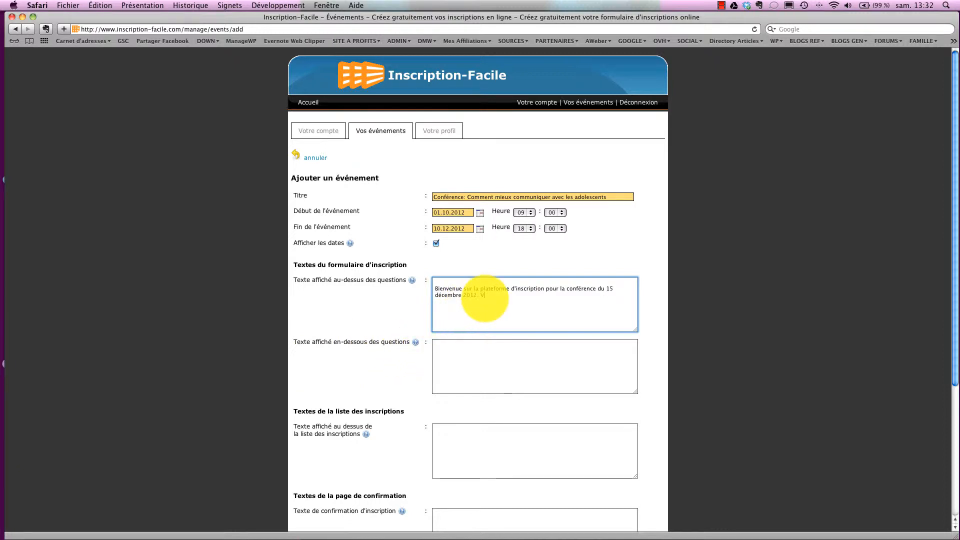
type("euillez compléter le formula")
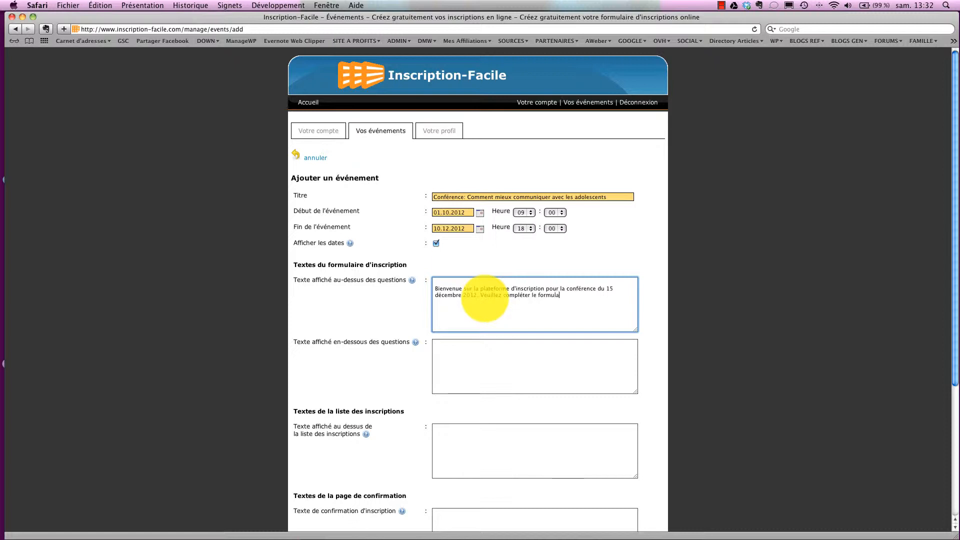
type("ire le plus pr")
type("écisément possibl")
type("e. M")
type("erci.")
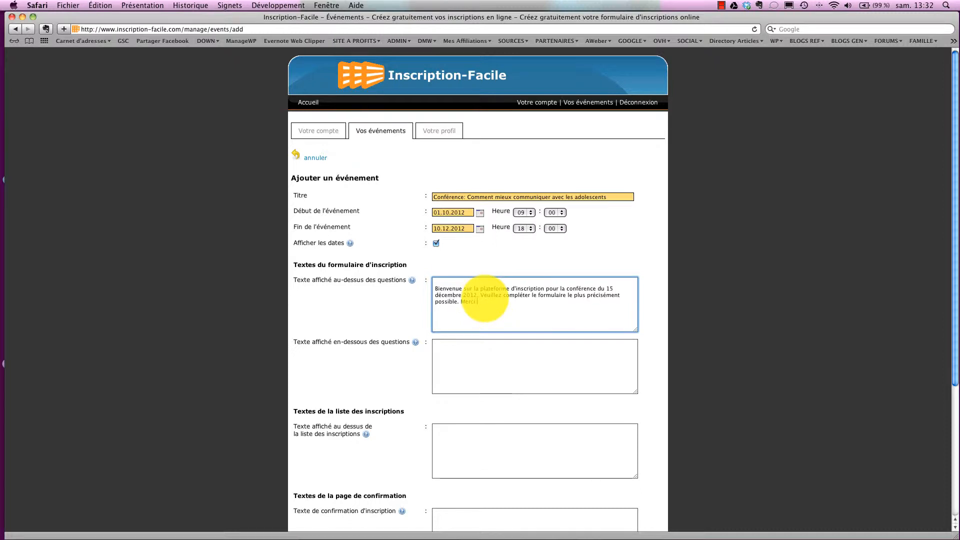
scroll(482, 290, "down", 3)
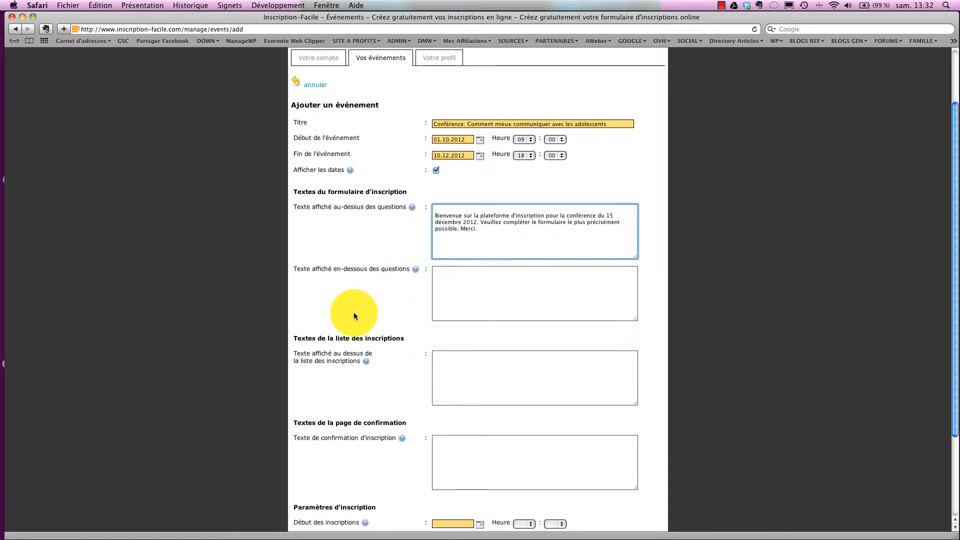
Enter 'Merci pour vos réponses. Votre inscription sera confirmée par email' below the questions.
left_click(446, 283)
scroll(447, 283, "down", 1)
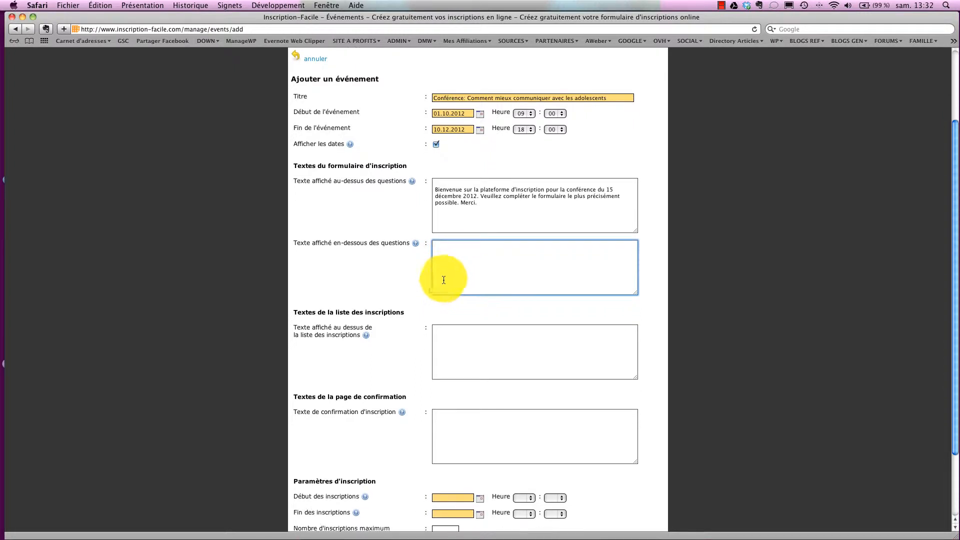
mouse_move(416, 245)
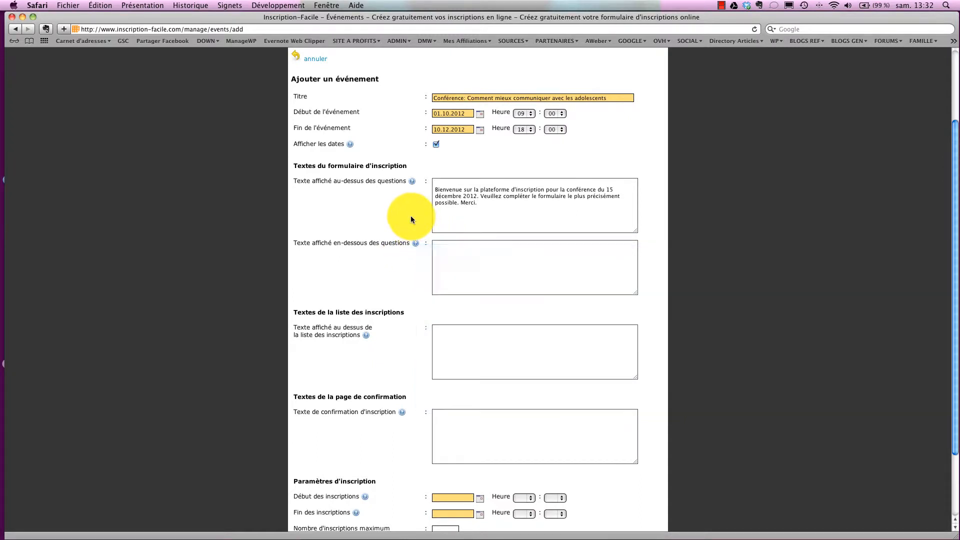
left_click(444, 248)
type("Me")
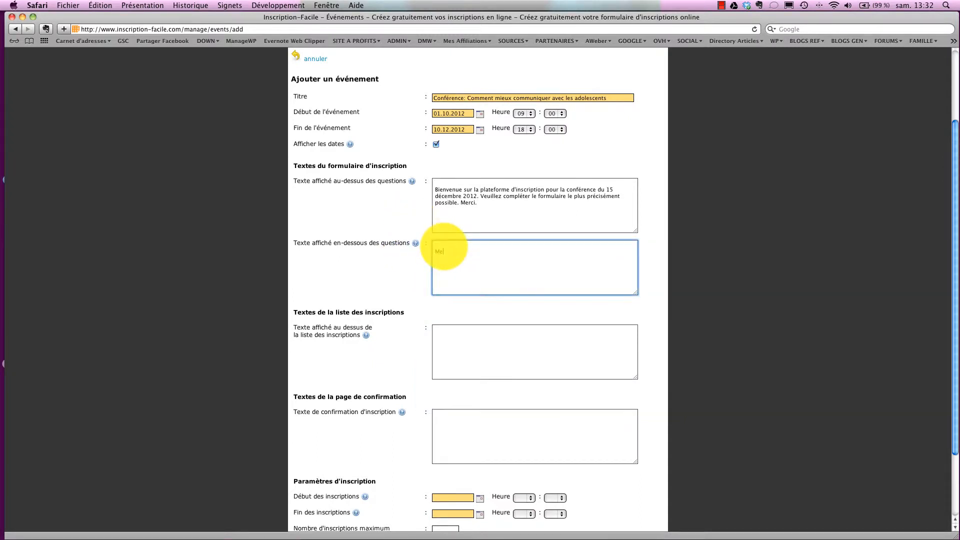
type("rci pour vos répo")
type("nses. ")
type("Votre ins")
type("cription sera")
type(" confirmée pa")
type("r email.")
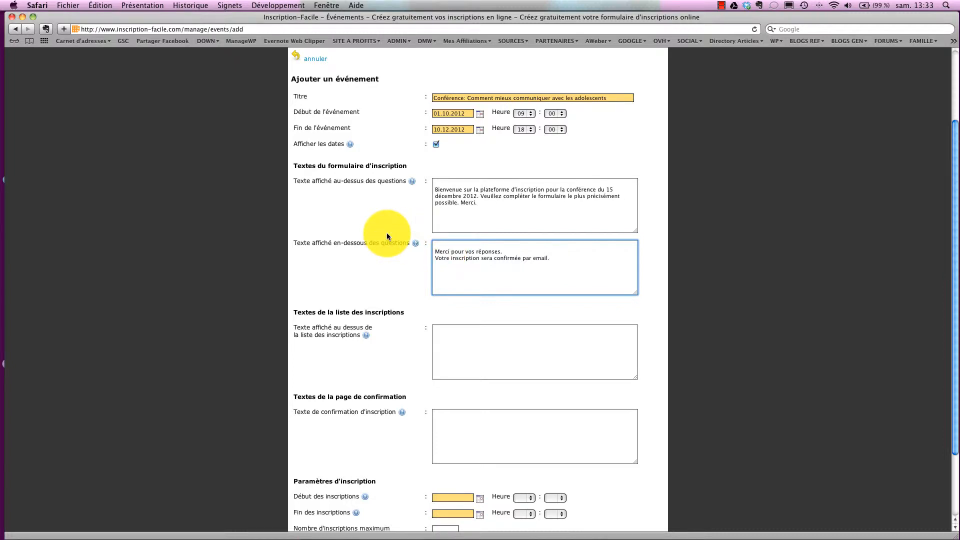
scroll(386, 233, "down", 3)
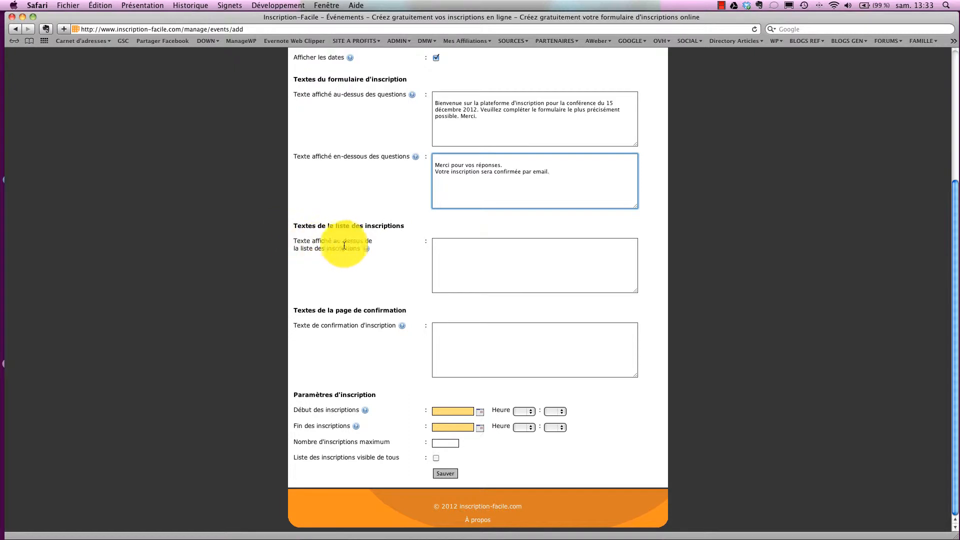
mouse_move(365, 248)
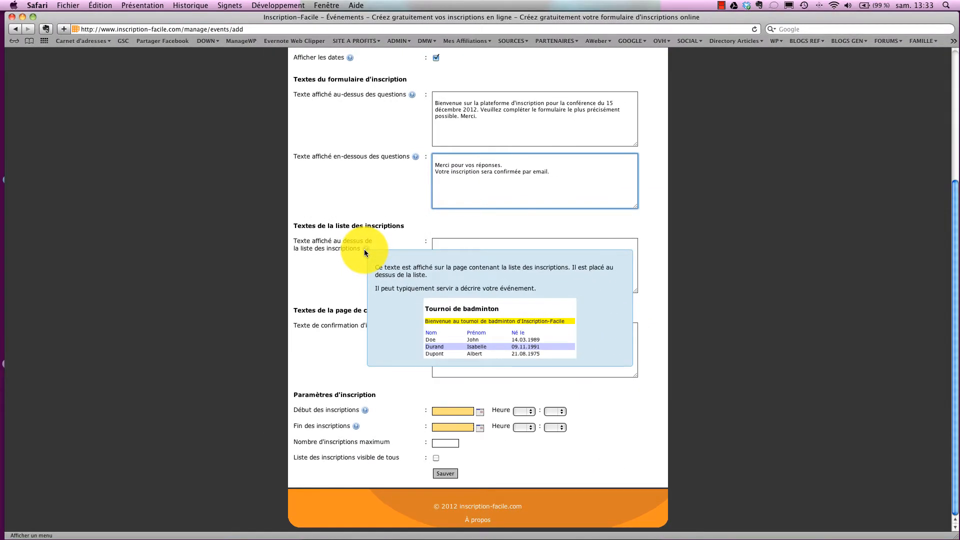
left_click(439, 243)
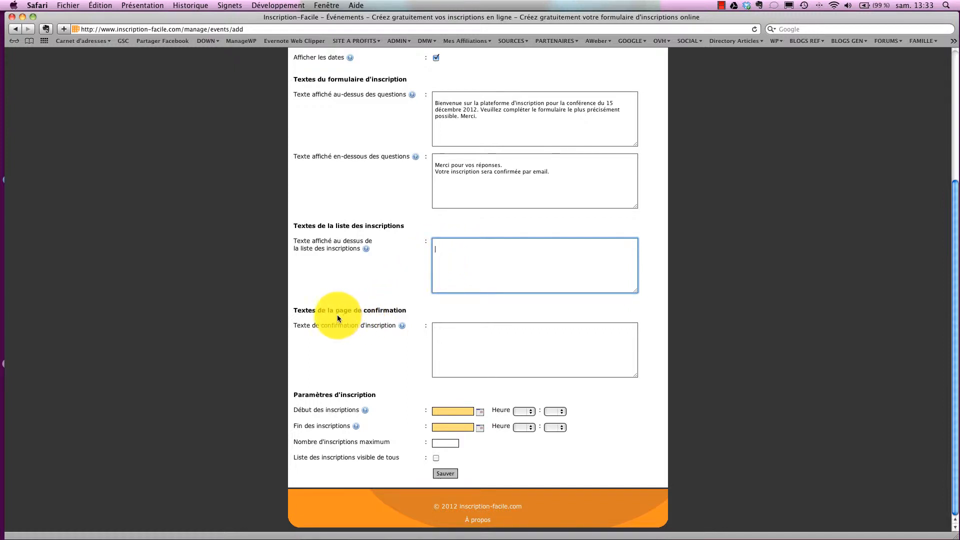
mouse_move(403, 327)
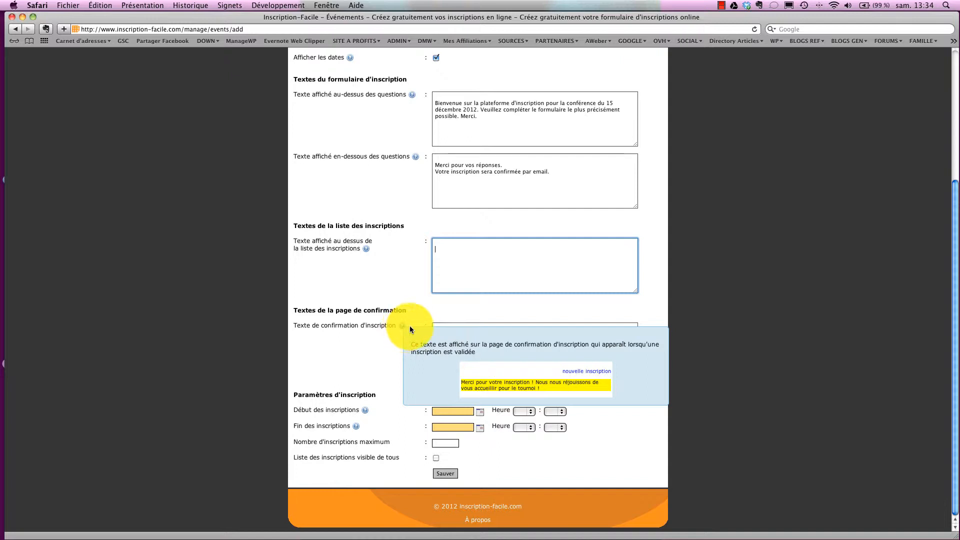
Set the confirmation text to 'Merci de votre inscription. Nous nous réjouissons de vous accueillir le 15 décembre.'.
left_click(440, 330)
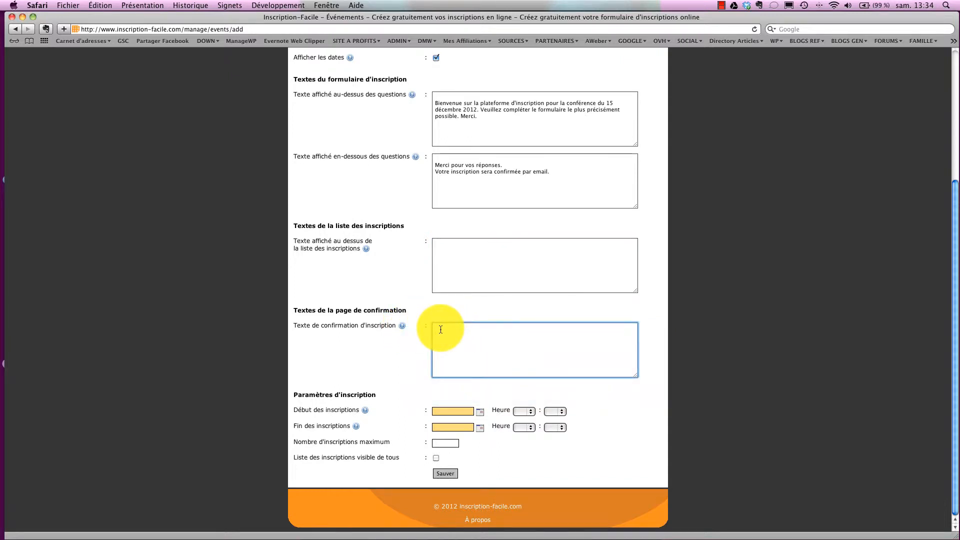
type("Merci de v votre inscription. Nous nous ré")
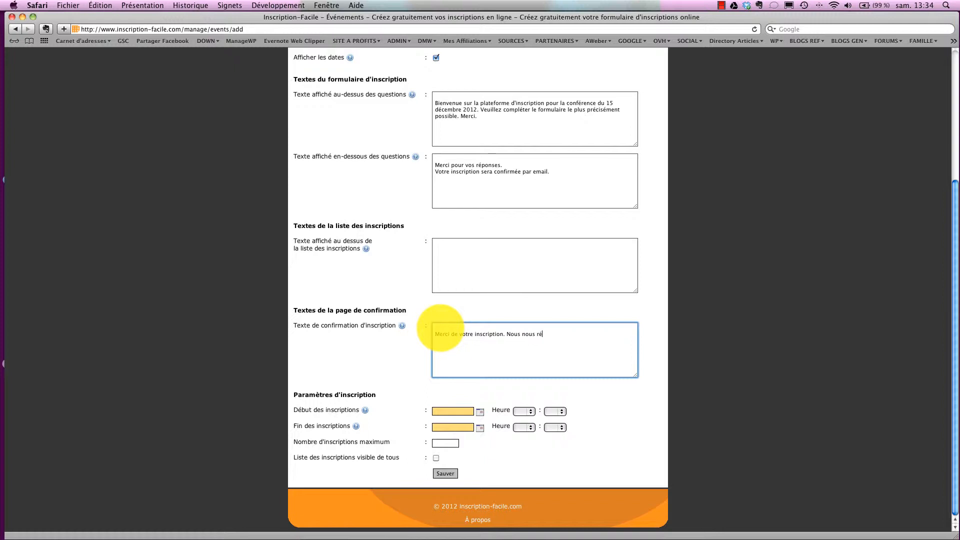
type("jouissons de vous accueillir le 15 décembre.")
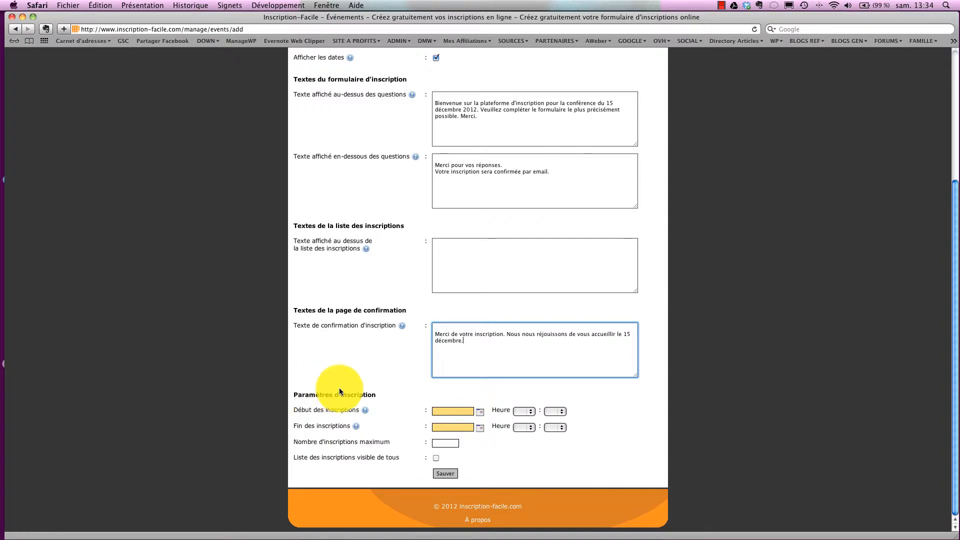
scroll(339, 388, "up", 5)
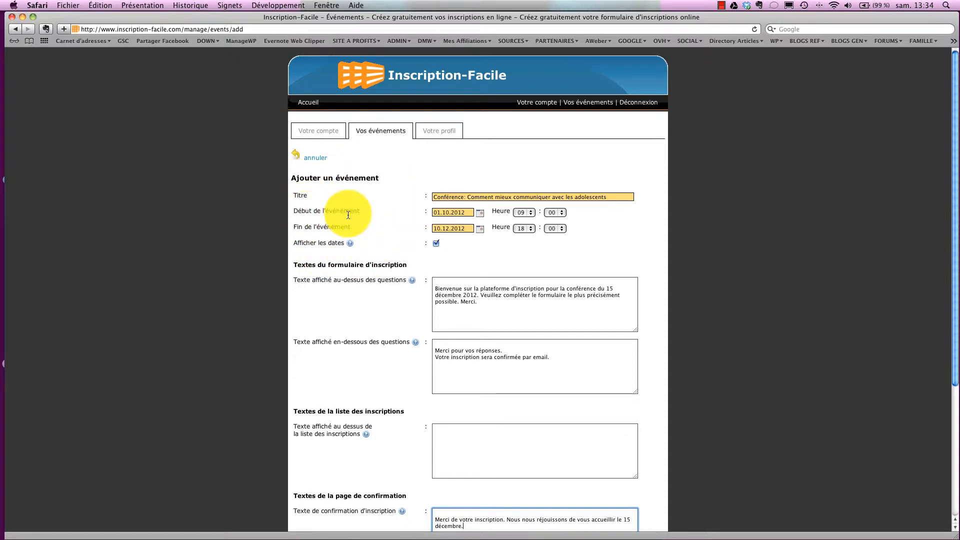
Set the event start to 15.12.2012 at 19:30.
left_click(480, 213)
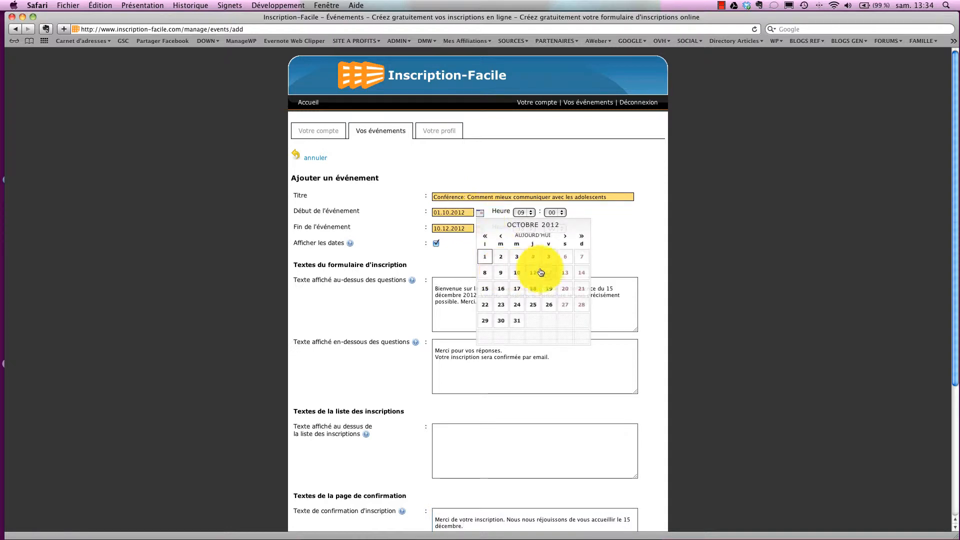
left_click(565, 237)
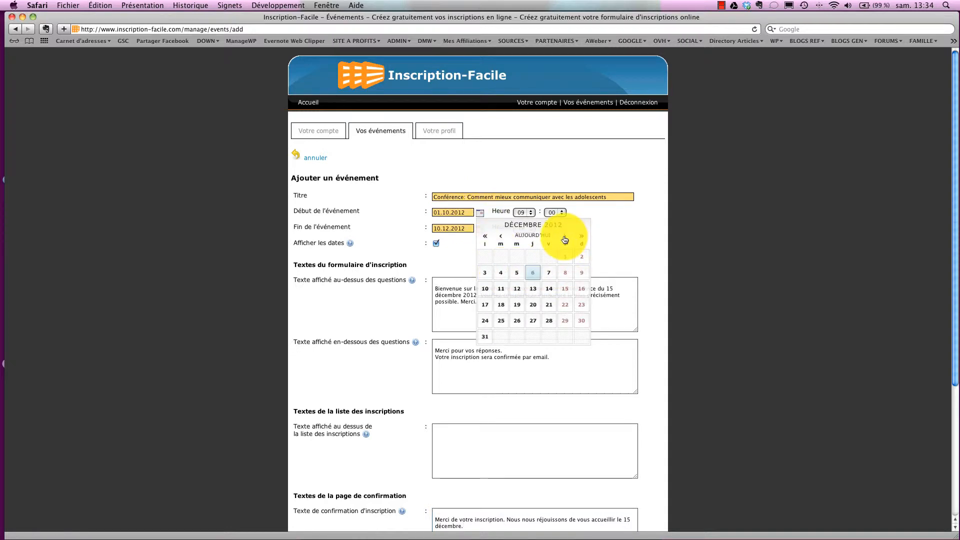
left_click(565, 237)
left_click(567, 294)
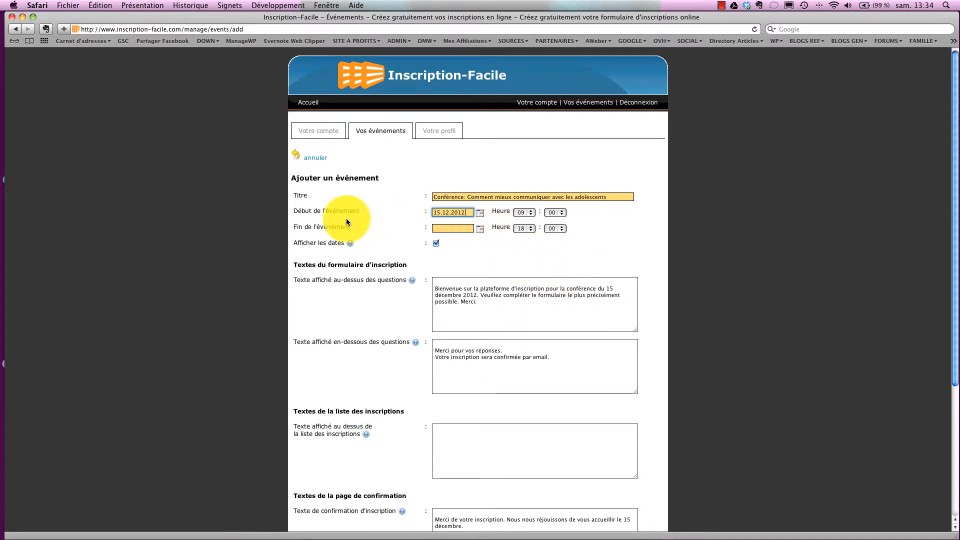
left_click(525, 213)
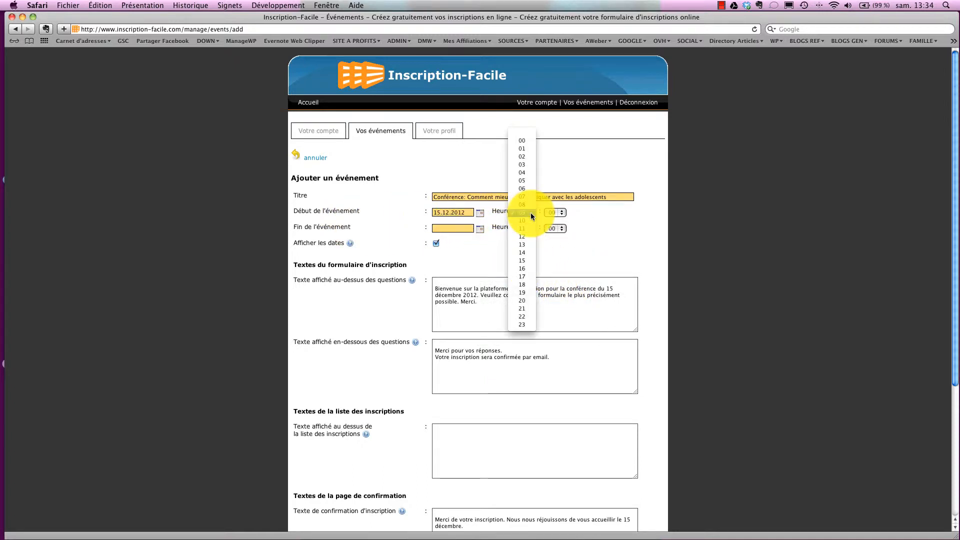
left_click(523, 293)
left_click(561, 214)
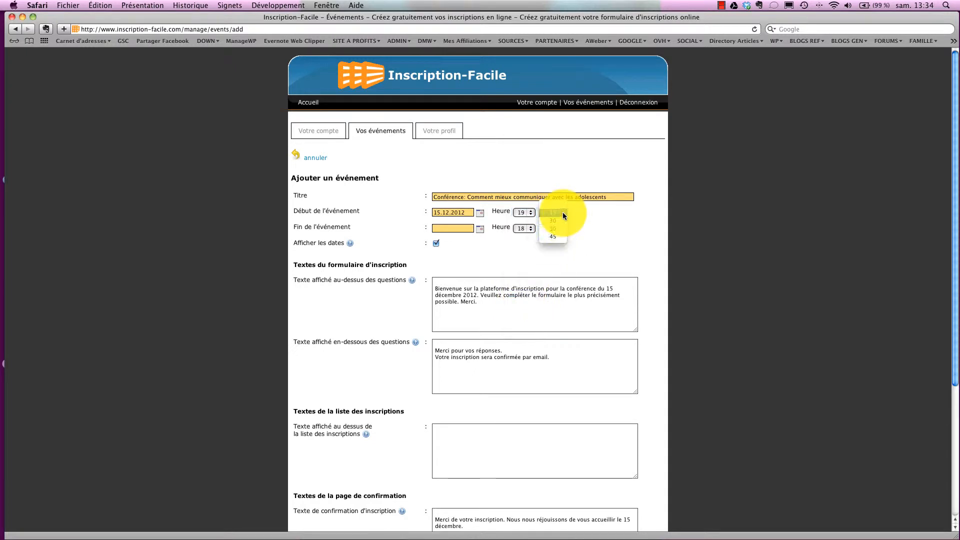
Set the event end to 15.12.2012 at 22:30.
left_click(480, 230)
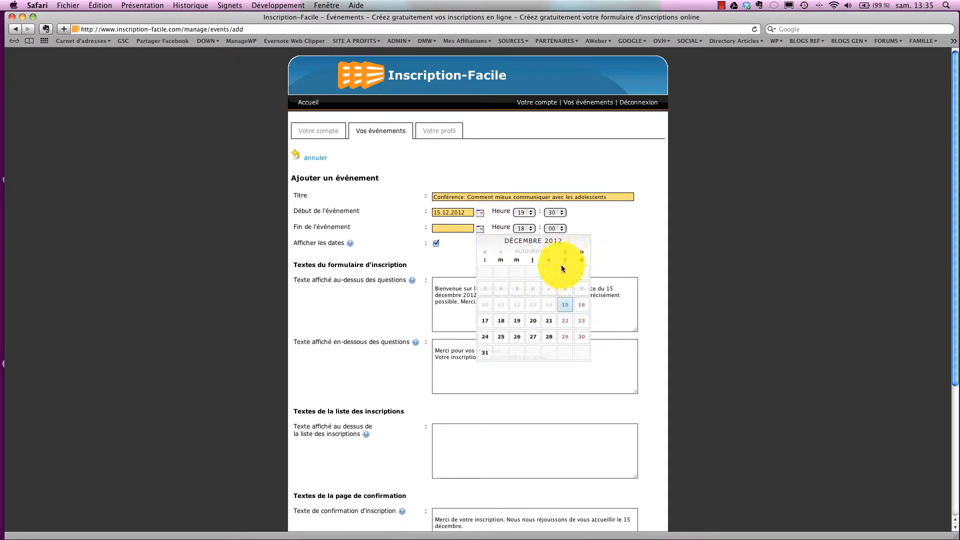
left_click(564, 305)
left_click(531, 228)
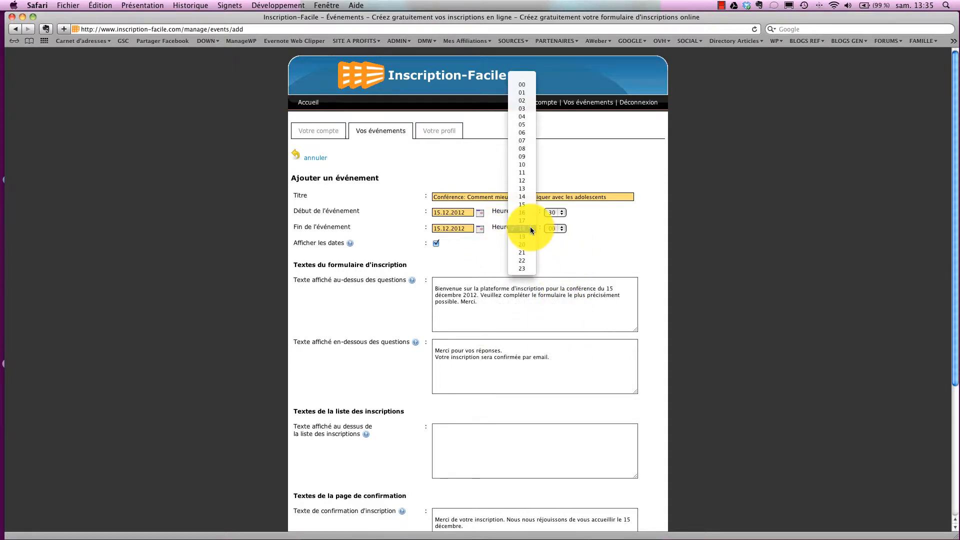
left_click(526, 260)
left_click(562, 228)
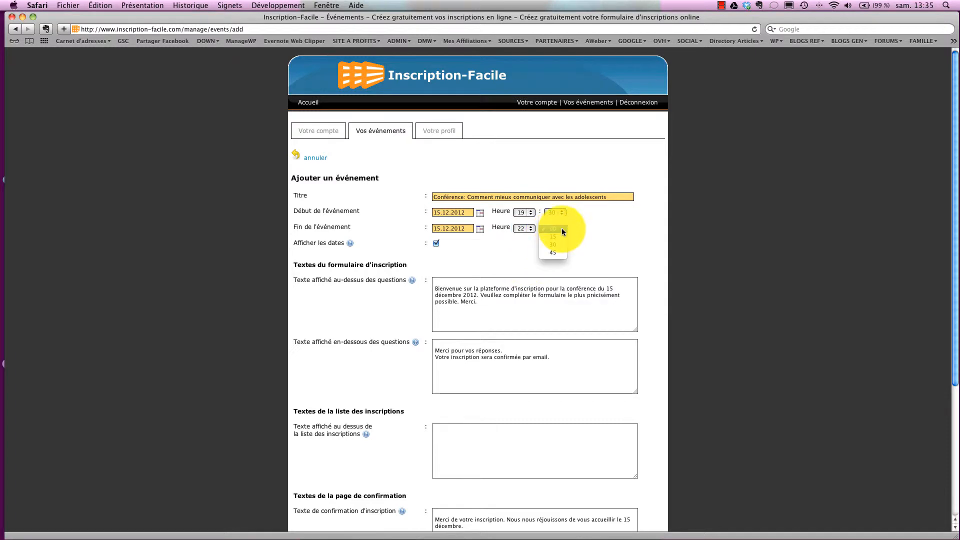
left_click(557, 243)
scroll(497, 240, "down", 5)
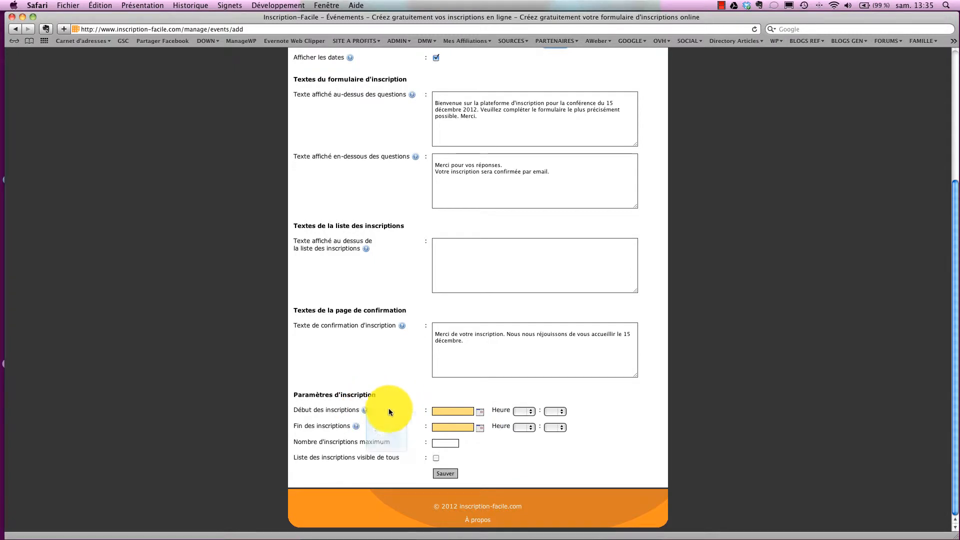
Open registrations on 01.10.2012 at 09:00.
left_click(479, 411)
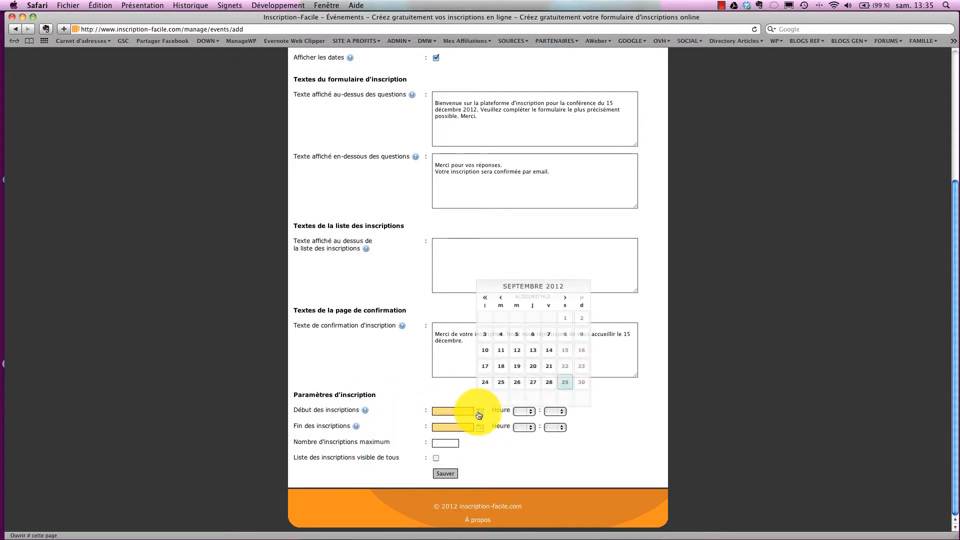
left_click(566, 299)
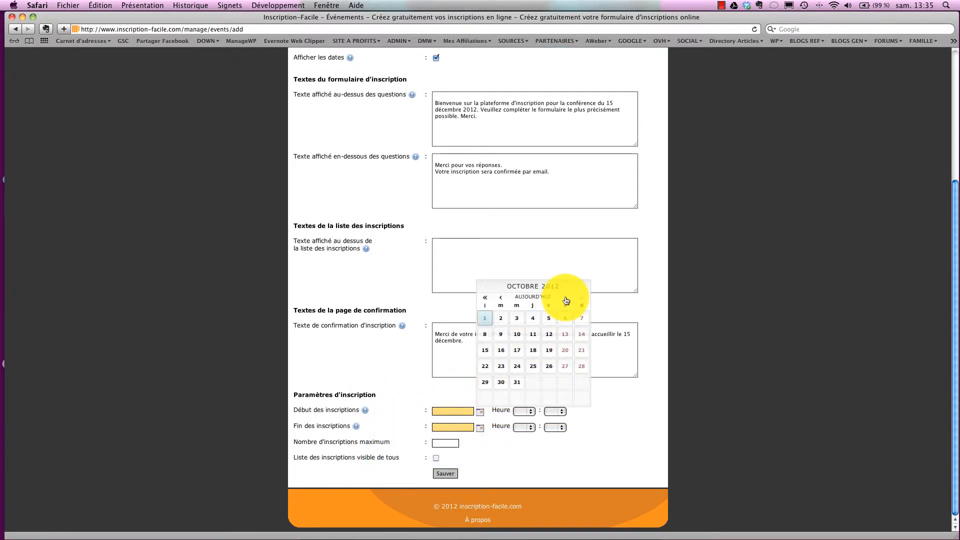
left_click(488, 321)
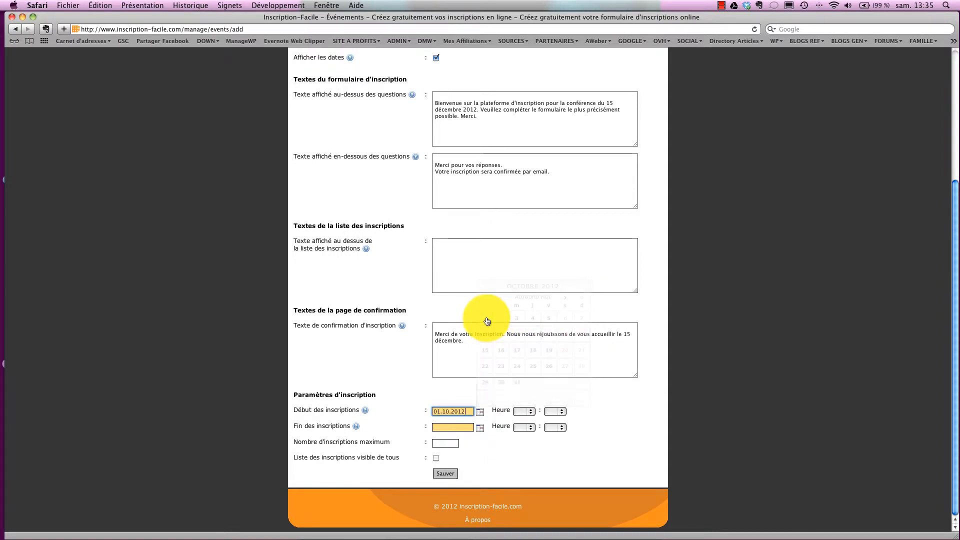
left_click(524, 412)
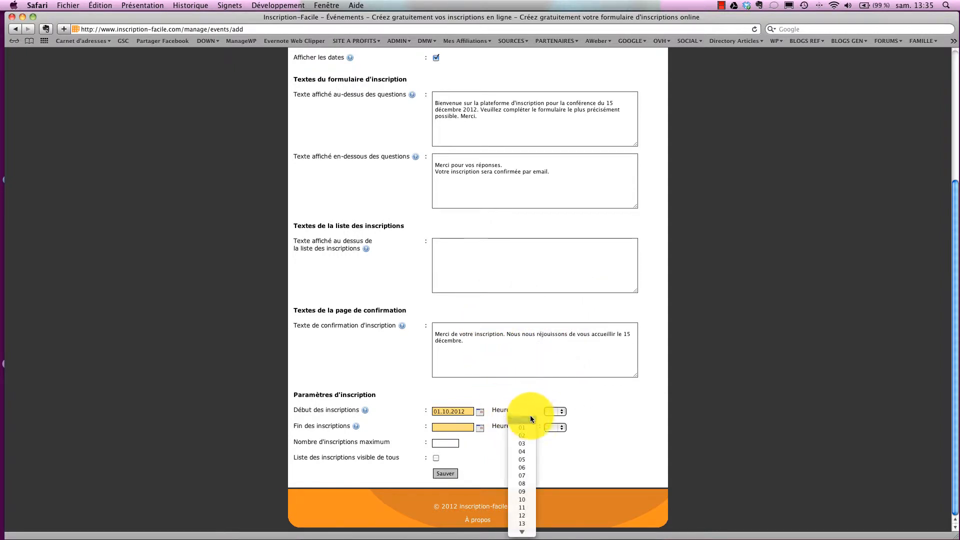
left_click(524, 490)
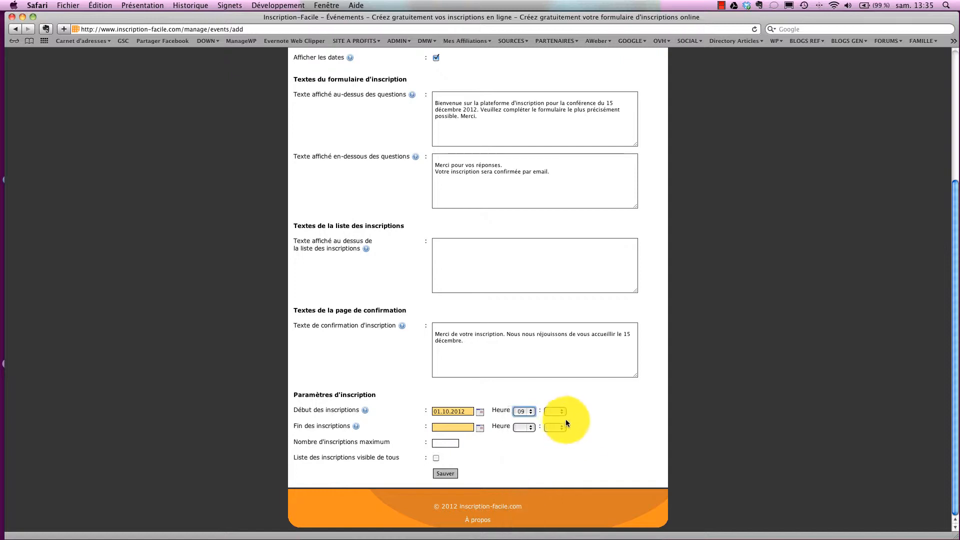
left_click(562, 411)
left_click(560, 418)
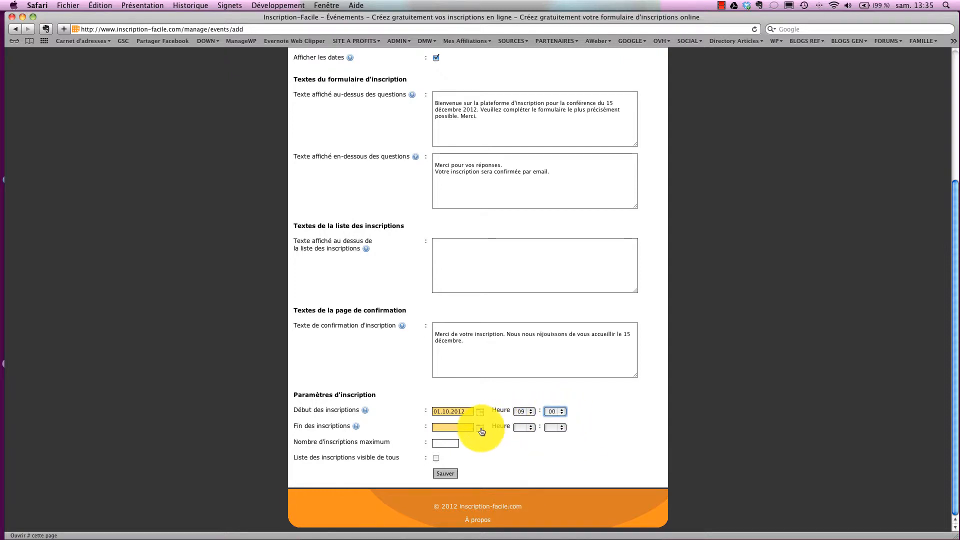
Close registrations on 10.12.2012 at 18:00, then select the maximum registrations field.
left_click(480, 428)
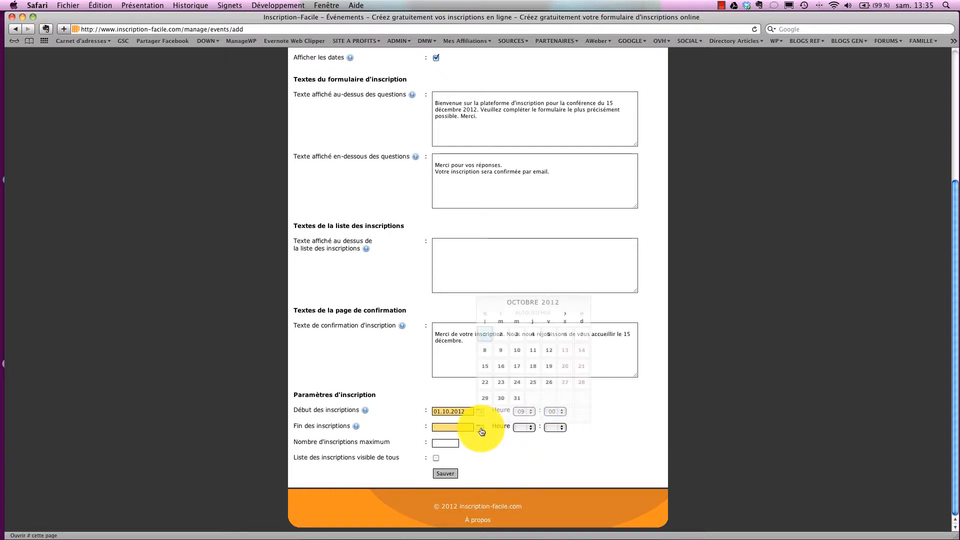
left_click(566, 314)
left_click(565, 313)
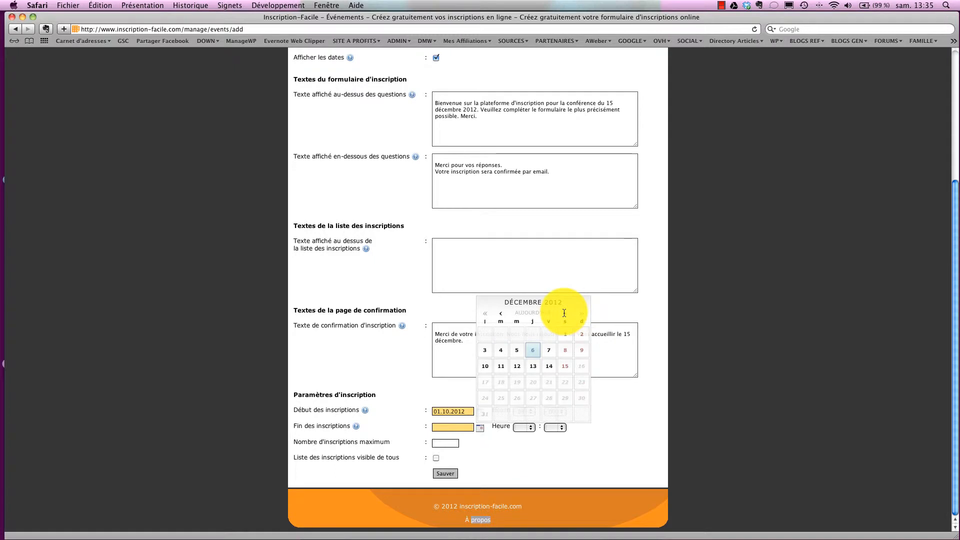
left_click(484, 369)
left_click(532, 428)
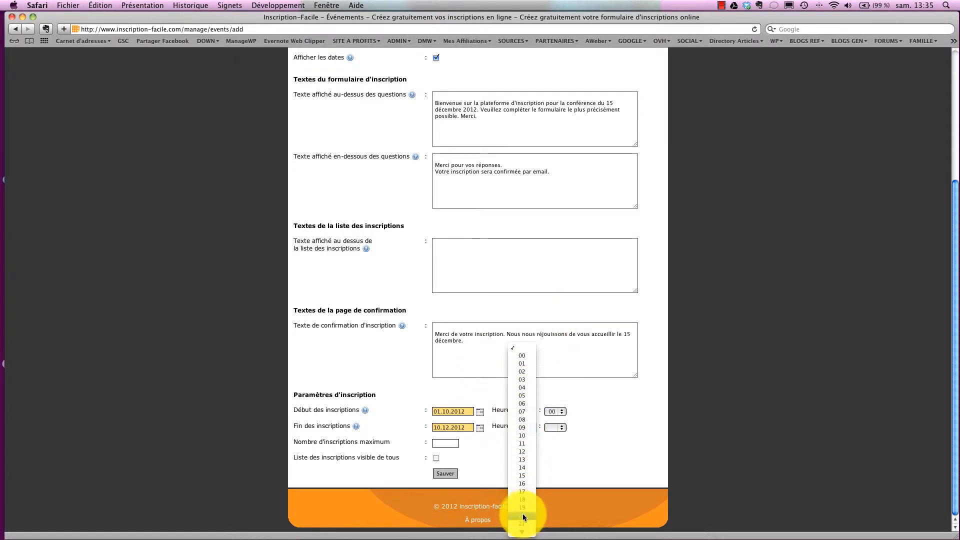
left_click(523, 499)
left_click(559, 427)
left_click(557, 438)
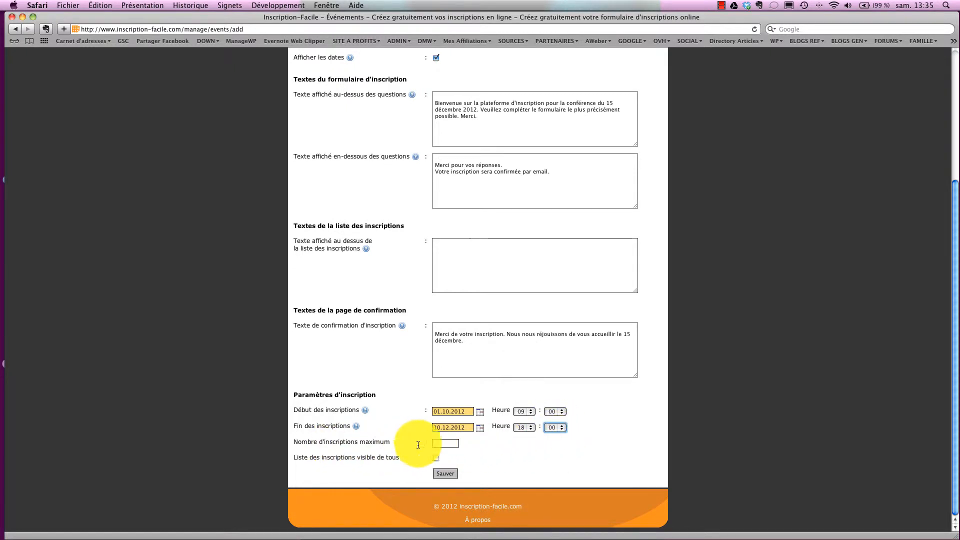
left_click(447, 444)
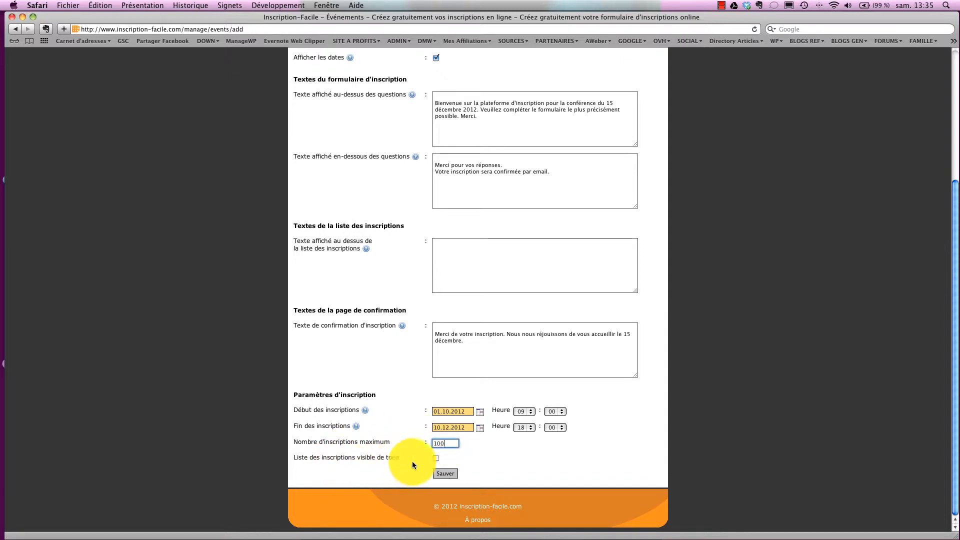
Save the conference event, review its details, and open its still-empty Formulaire question list.
left_click(446, 473)
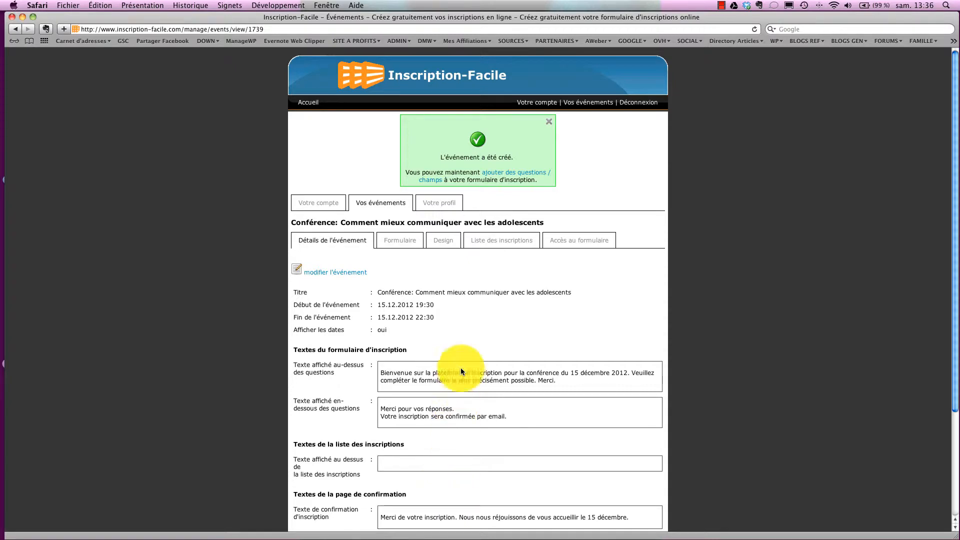
scroll(462, 338, "down", 5)
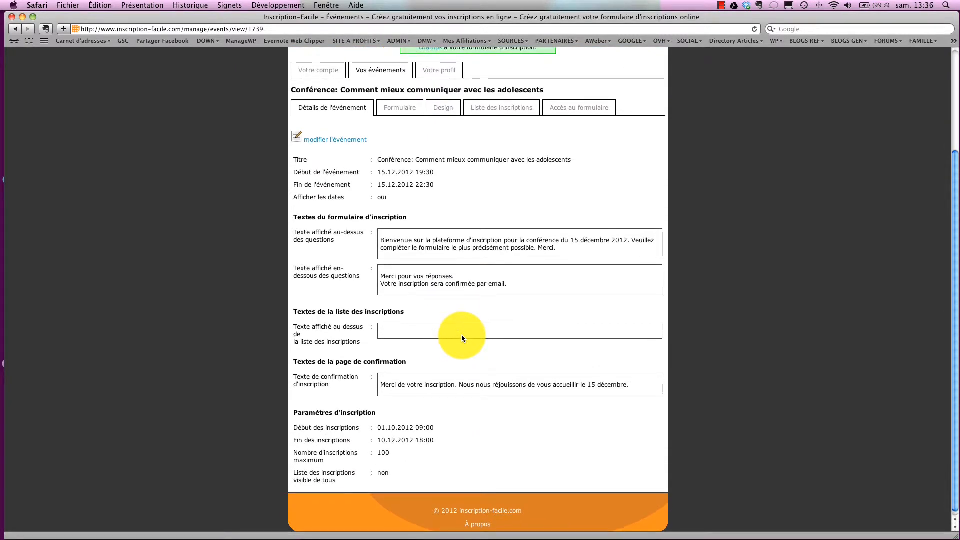
scroll(462, 334, "up", 5)
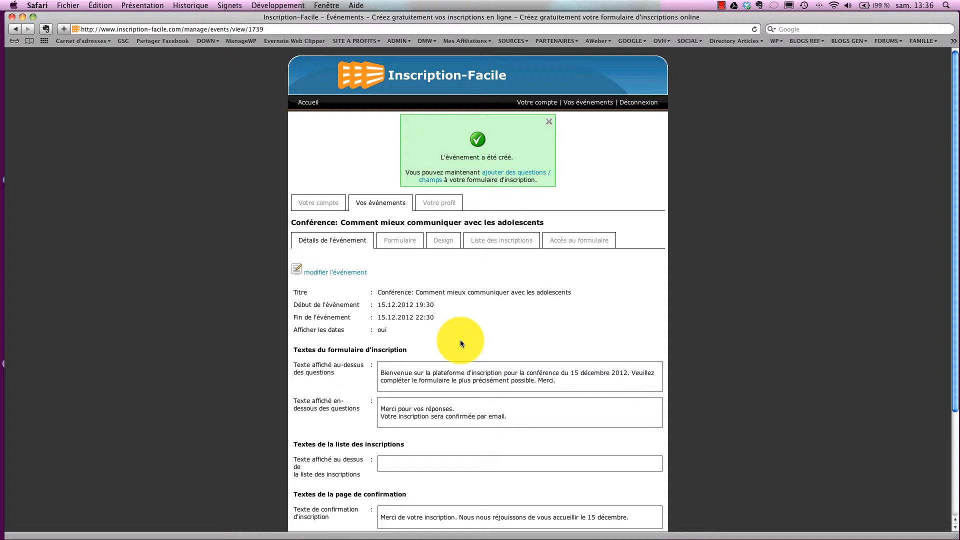
left_click(403, 243)
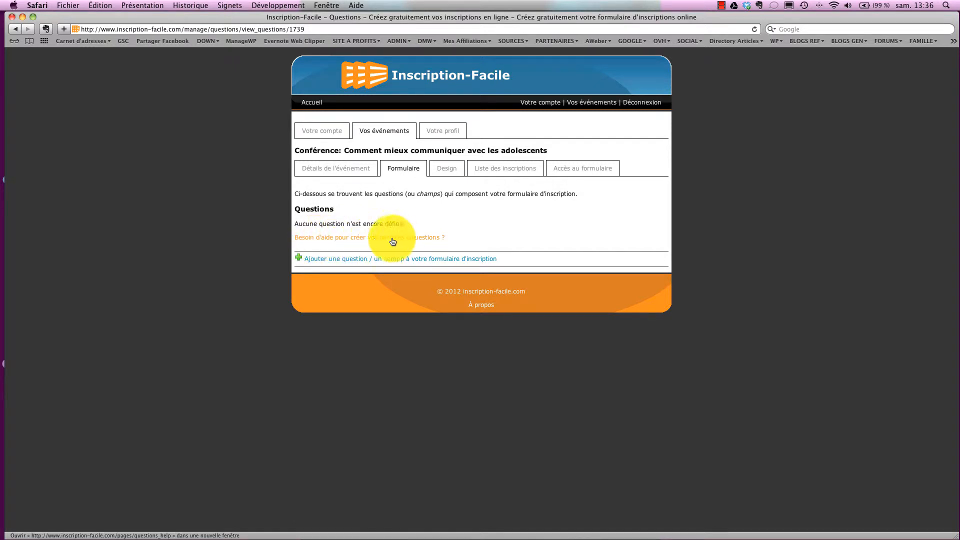
Open the help page 'Ajouter des questions à votre formulaire' from the form's help link.
left_click(373, 242)
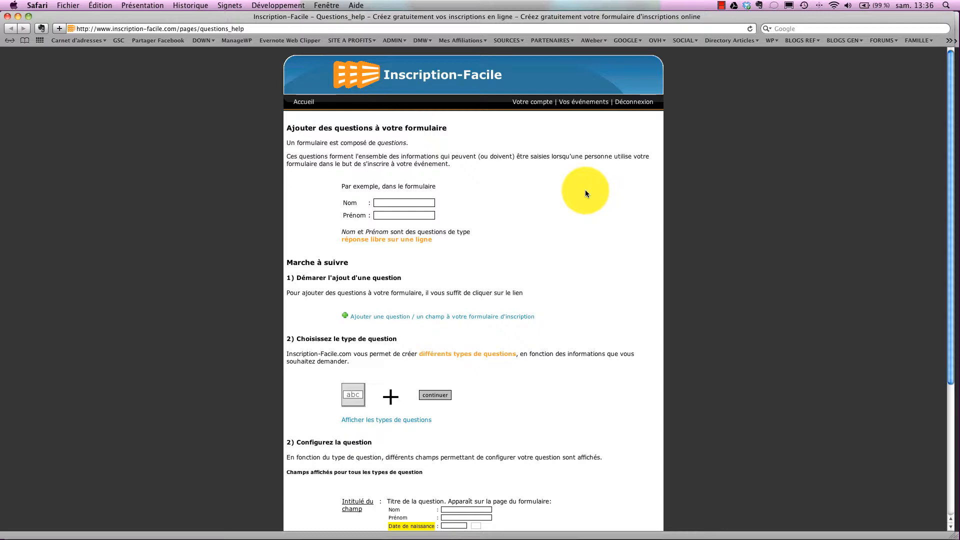
Return via Vos événements to the conference's Formulaire and start adding a new question.
scroll(560, 193, "down", 1)
scroll(559, 192, "down", 5)
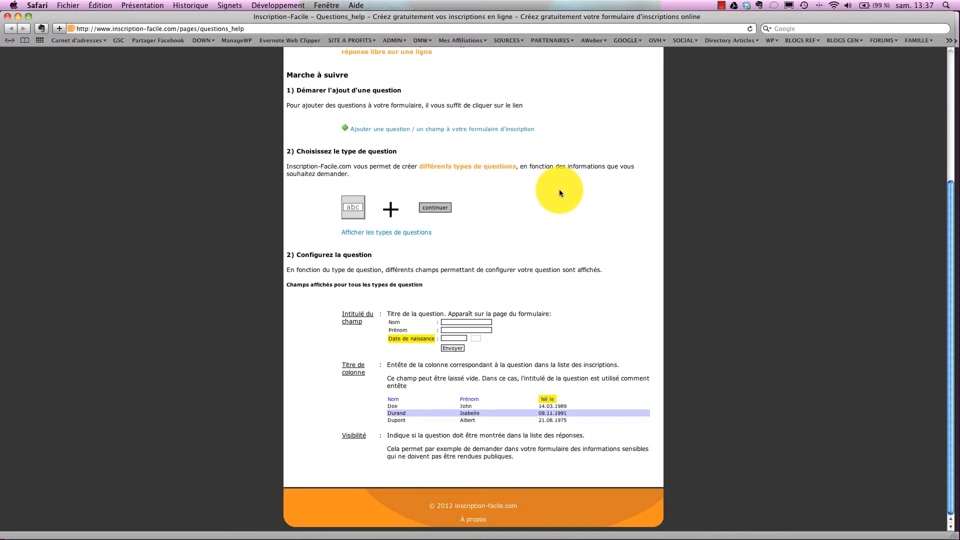
scroll(559, 193, "up", 6)
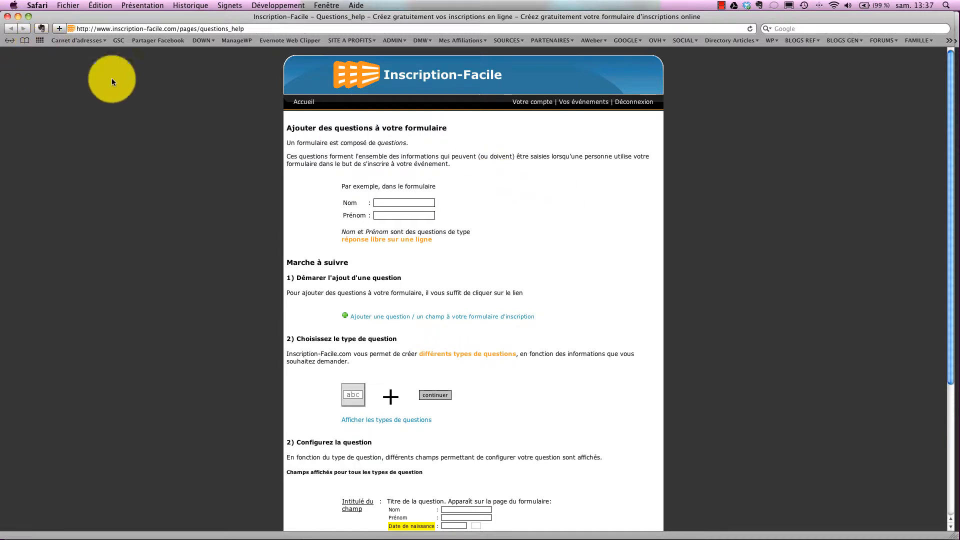
left_click(572, 103)
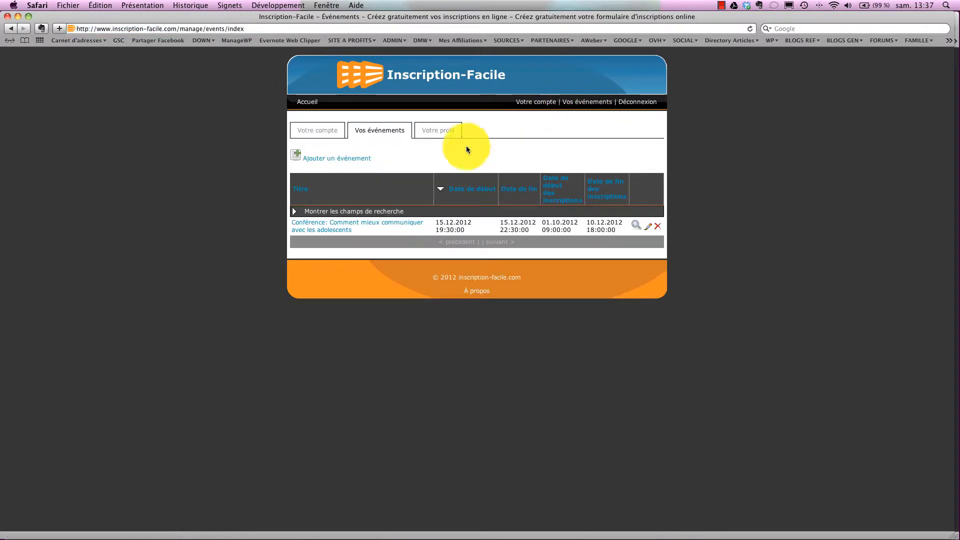
left_click(343, 226)
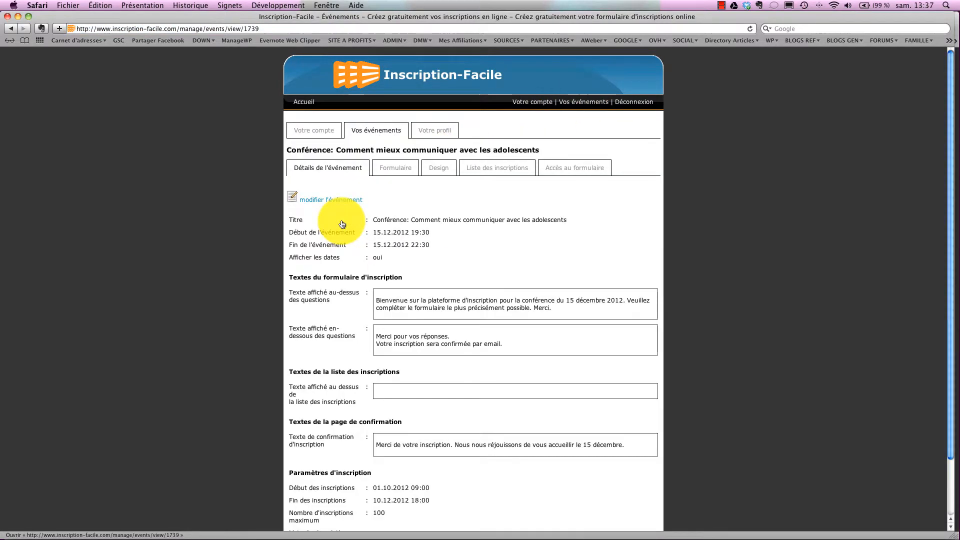
left_click(395, 170)
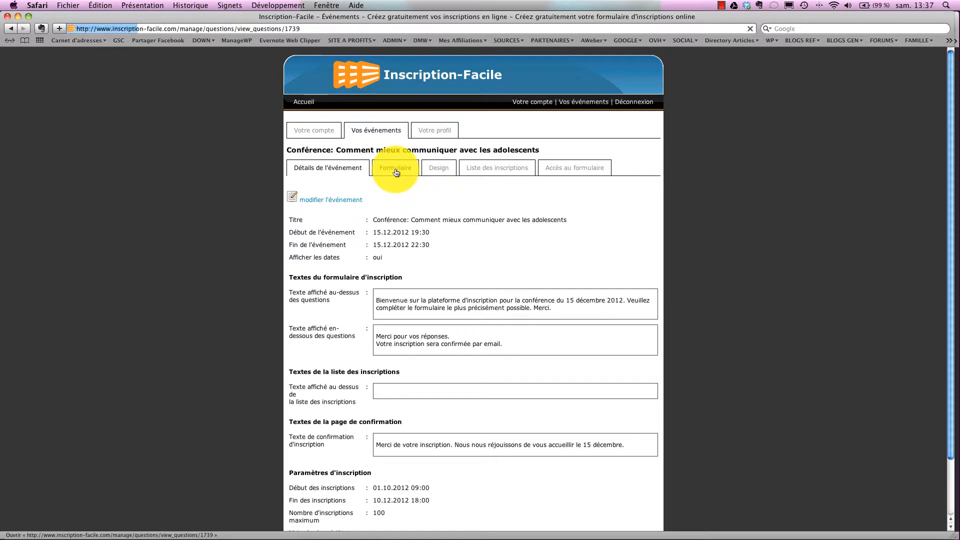
left_click(327, 259)
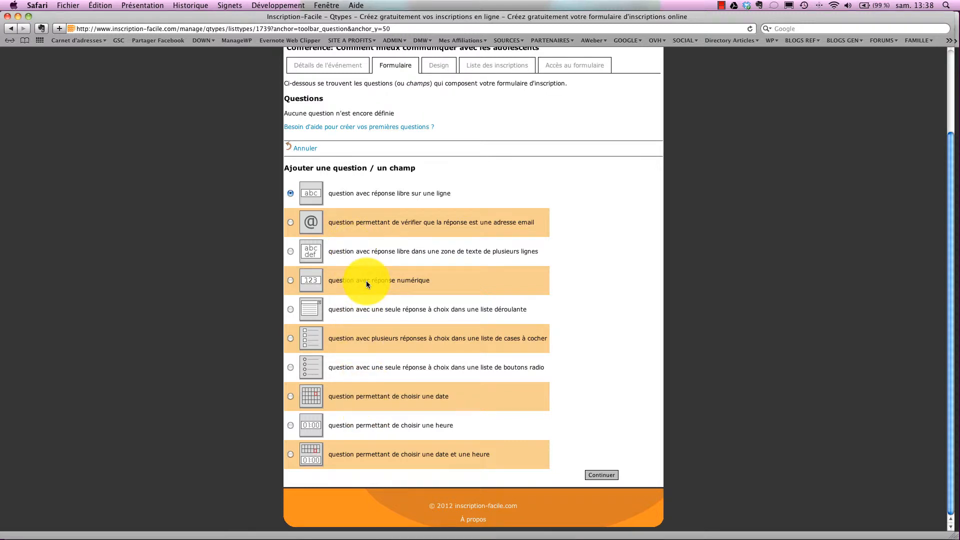
Review the ten question types, keeping 'question avec réponse libre sur une ligne' selected.
scroll(366, 281, "up", 1)
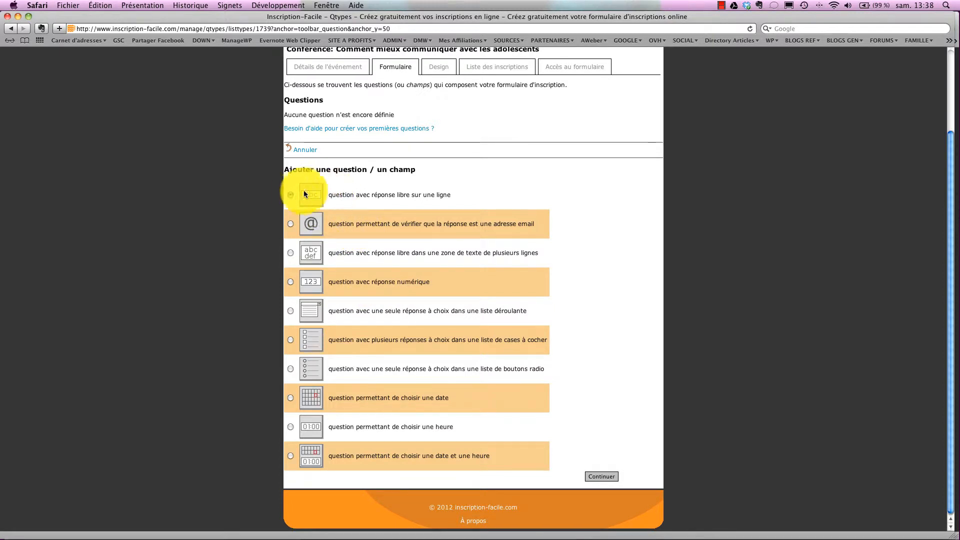
Add a required single-line question labelled 'Nom' with column title 'Nom'.
left_click(603, 476)
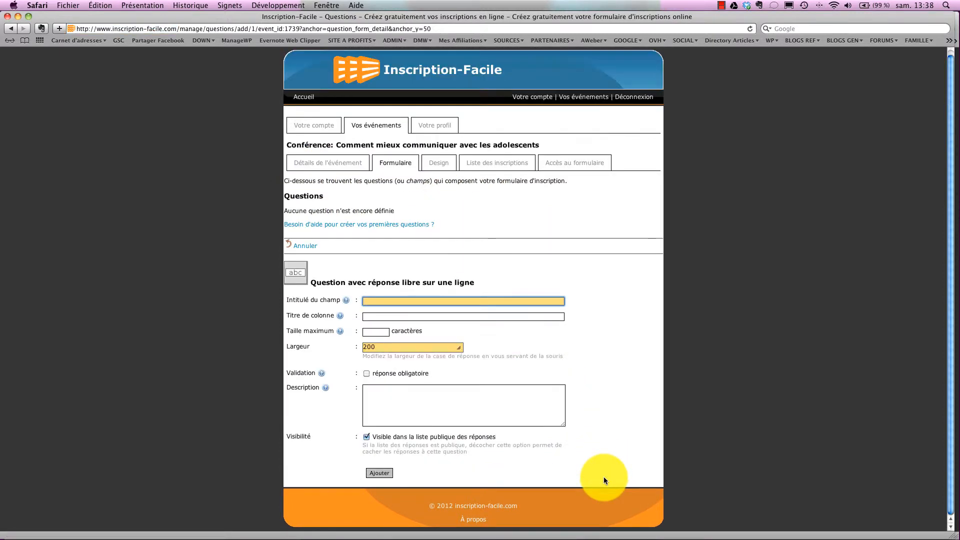
type("Nom")
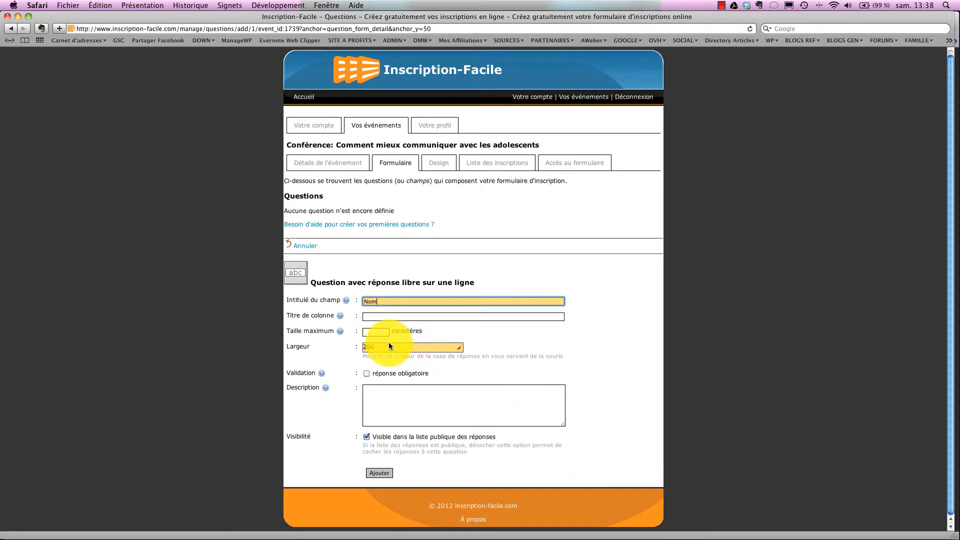
left_click(371, 315)
type("N")
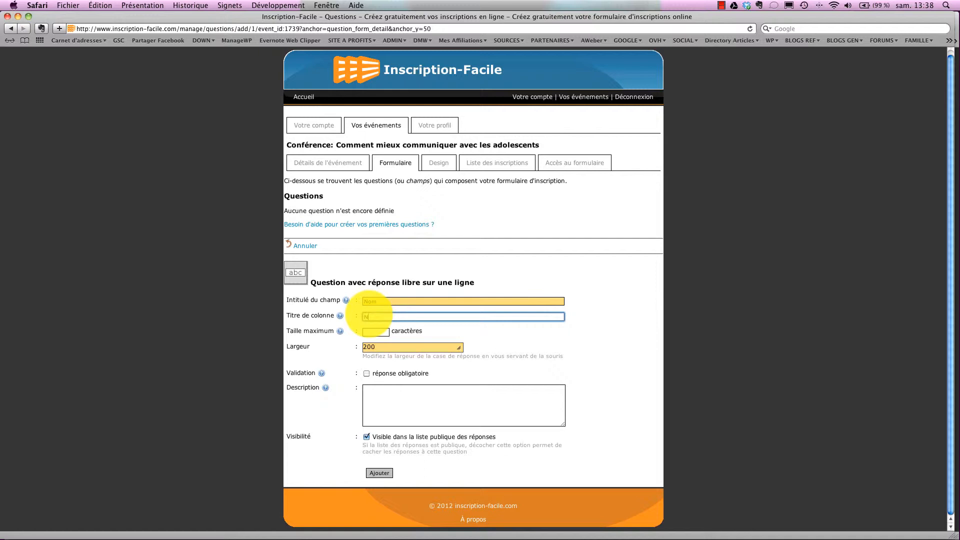
type("om")
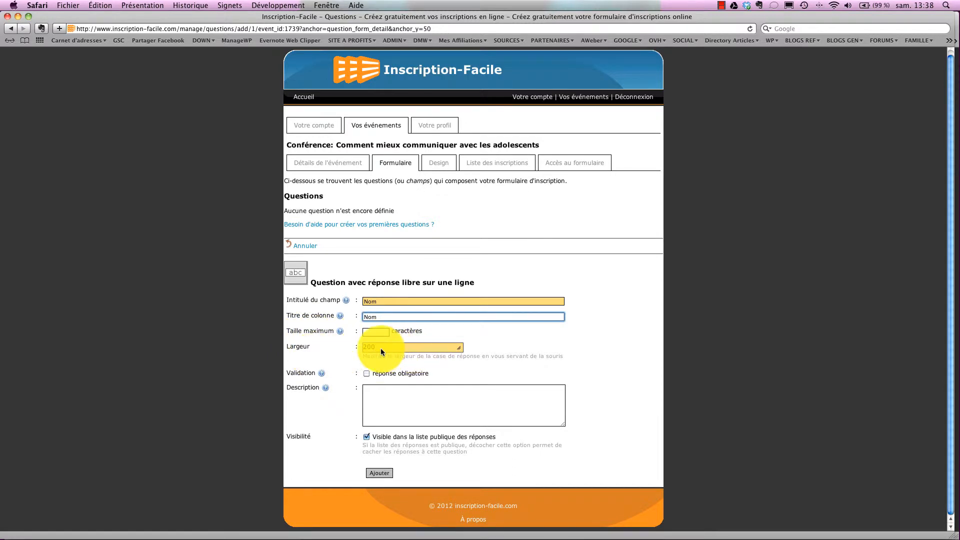
left_click(365, 373)
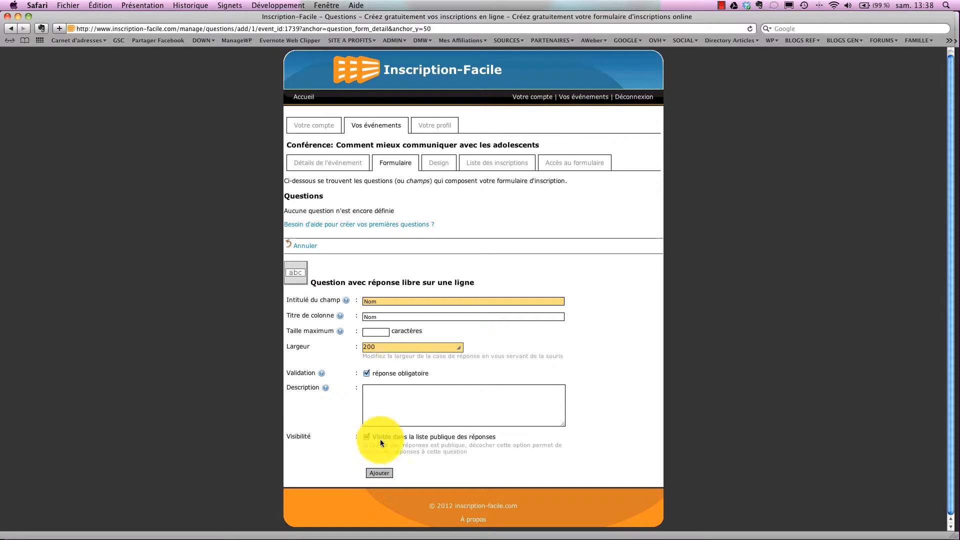
left_click(385, 472)
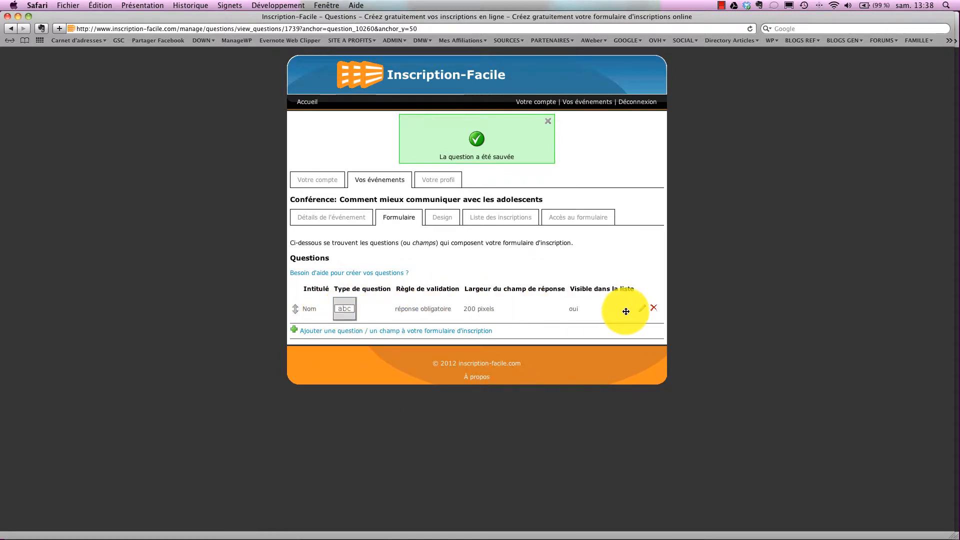
Add a required single-line question labelled 'Prénom' with column title 'Prénom'.
left_click(349, 332)
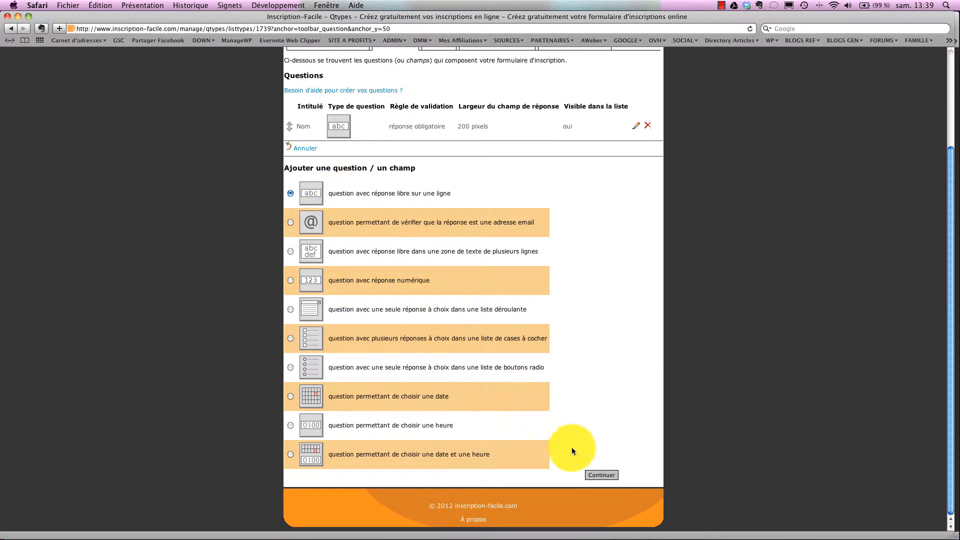
left_click(602, 475)
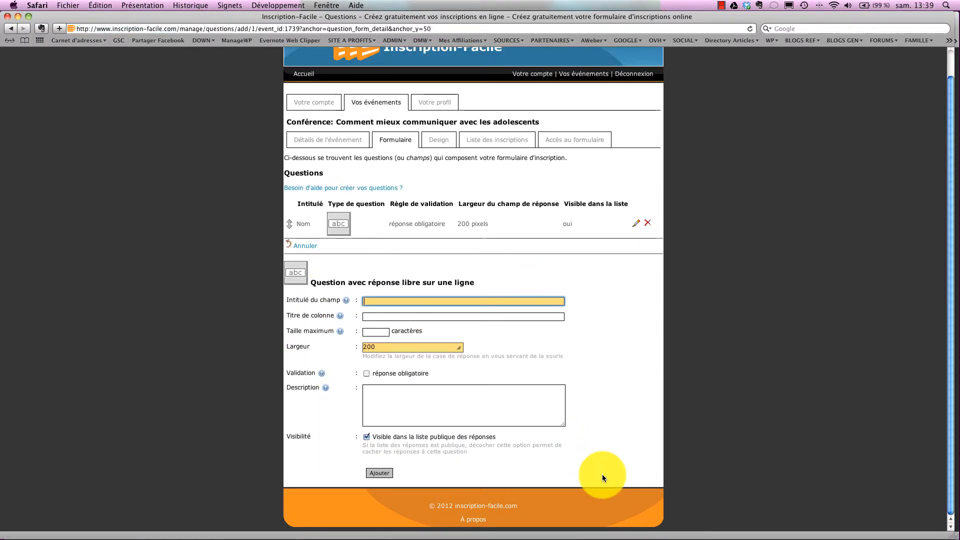
type("Pr")
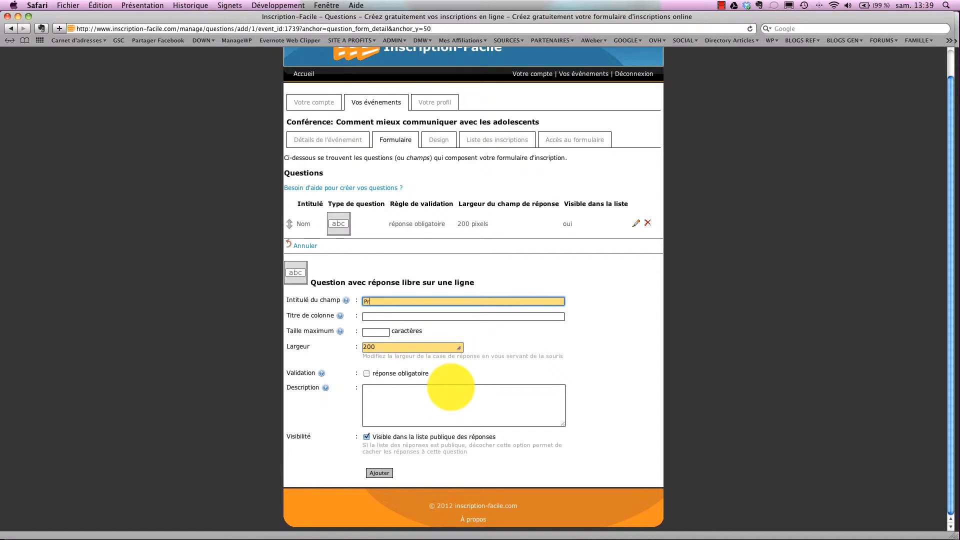
type("énom")
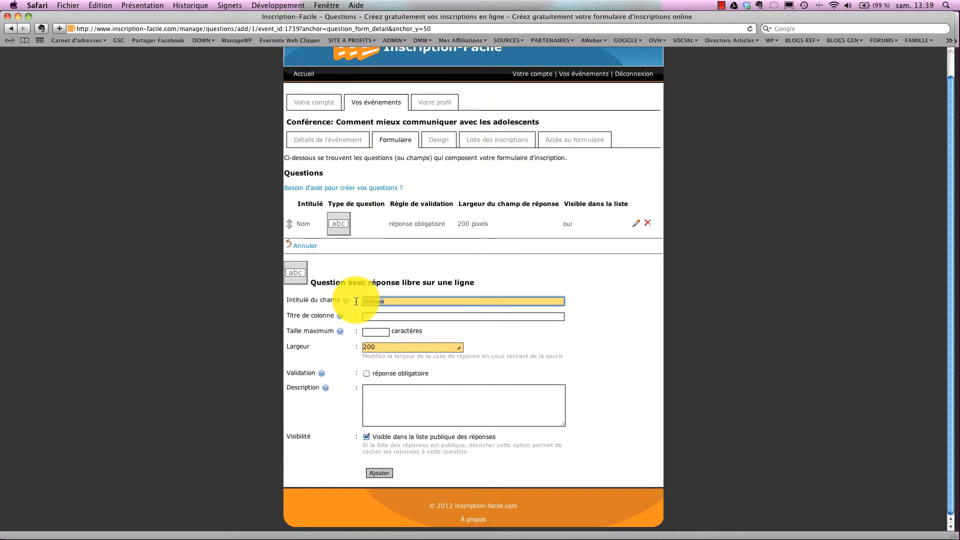
left_click(366, 318)
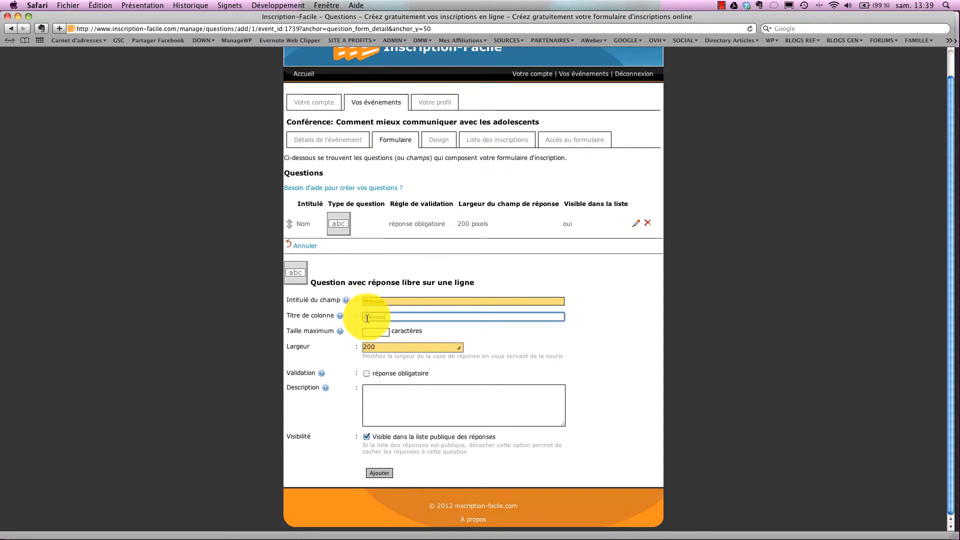
left_click(367, 373)
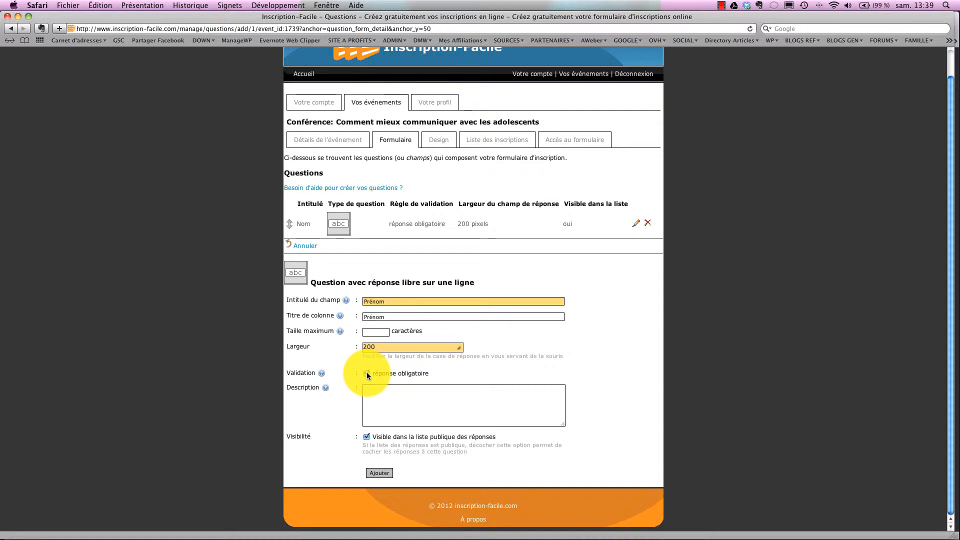
left_click(382, 473)
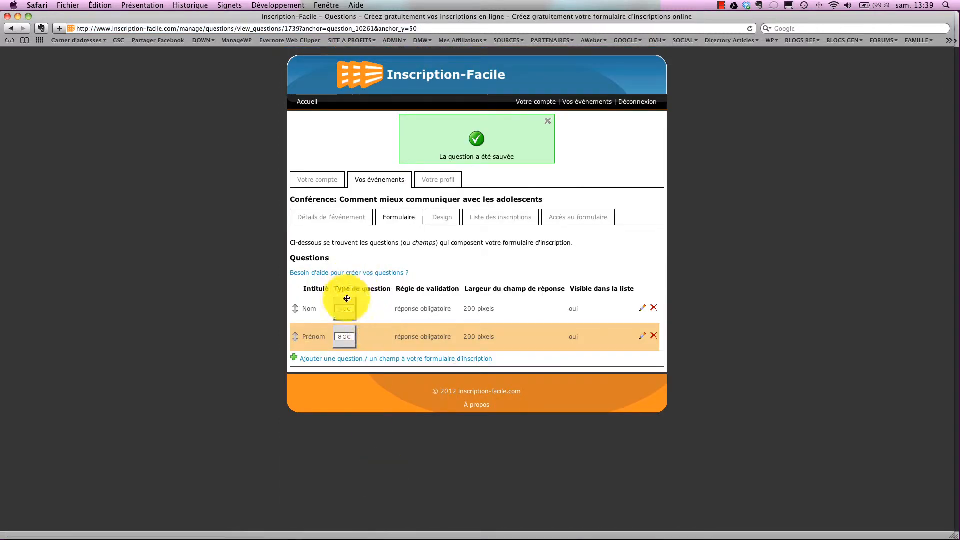
left_click(328, 359)
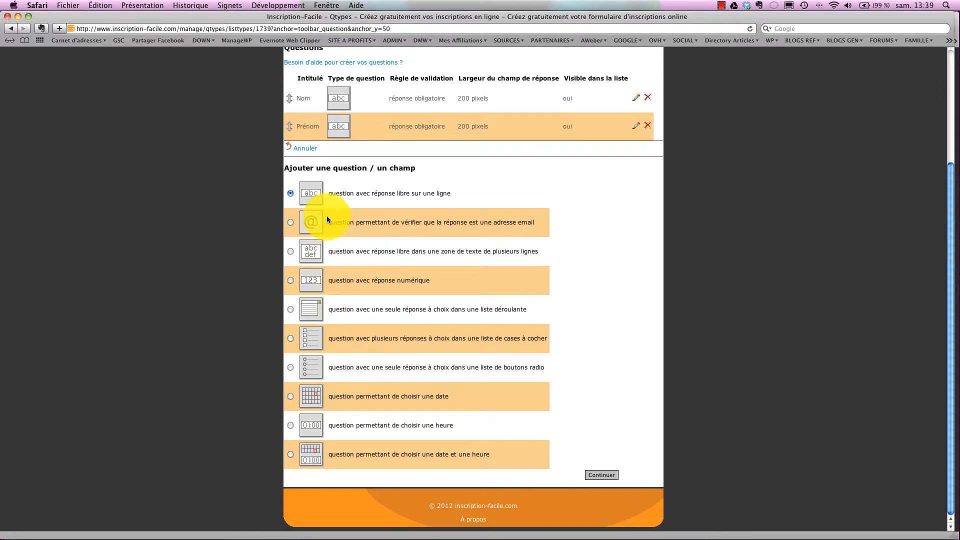
Add a required numeric-answer question labelled 'Âge' with column title 'Âge'.
left_click(290, 280)
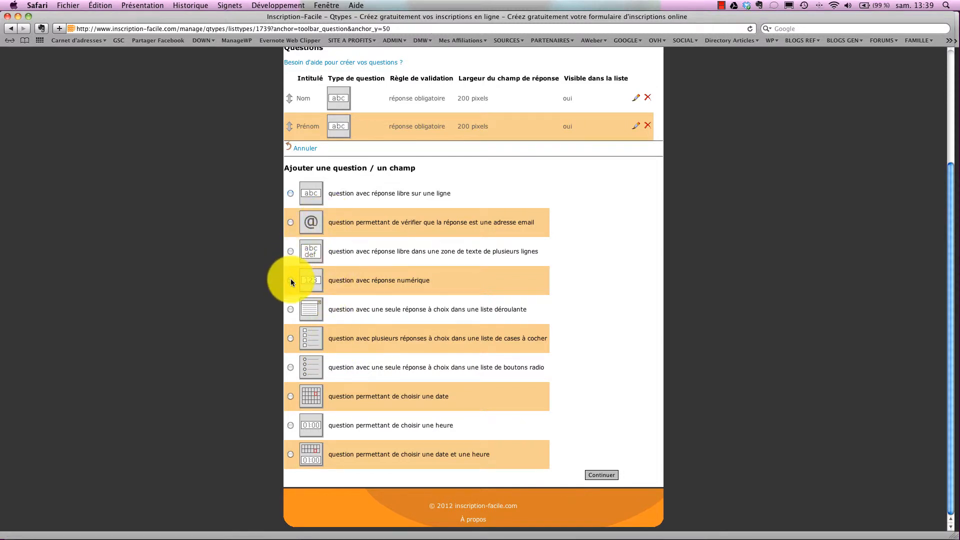
left_click(602, 475)
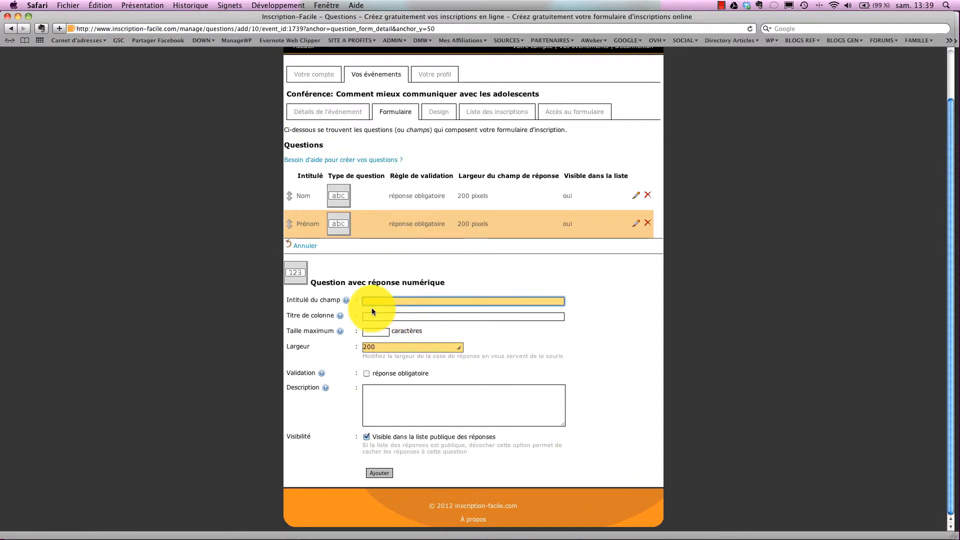
type("A")
left_click(367, 317)
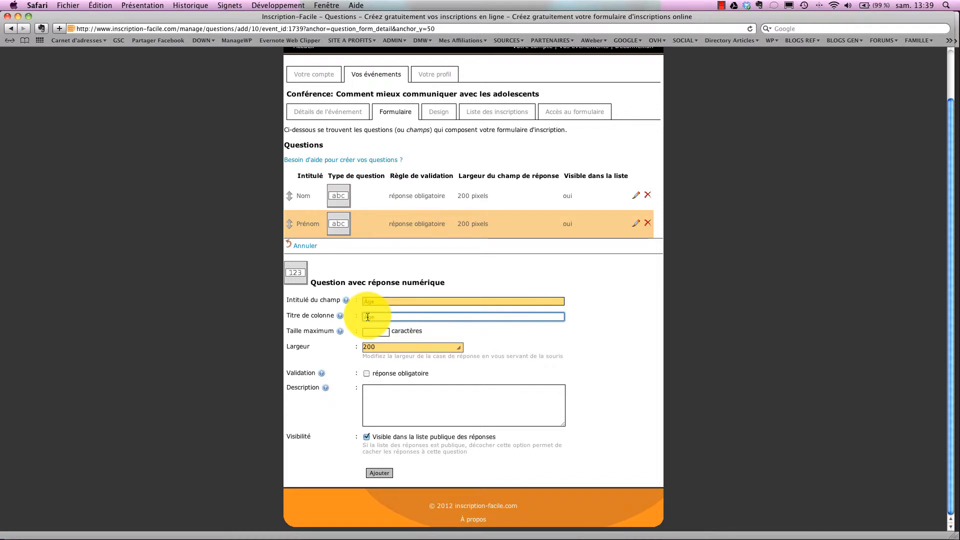
left_click(366, 373)
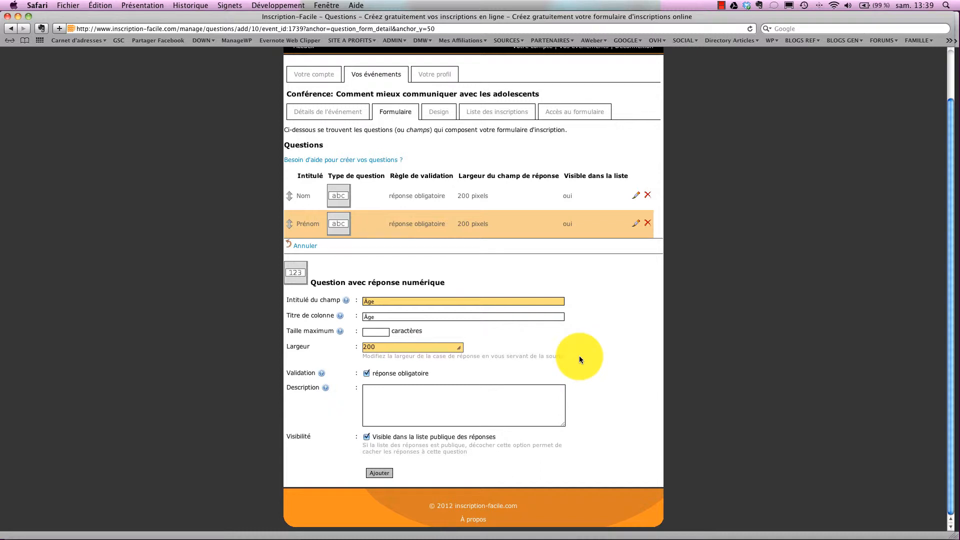
left_click(379, 473)
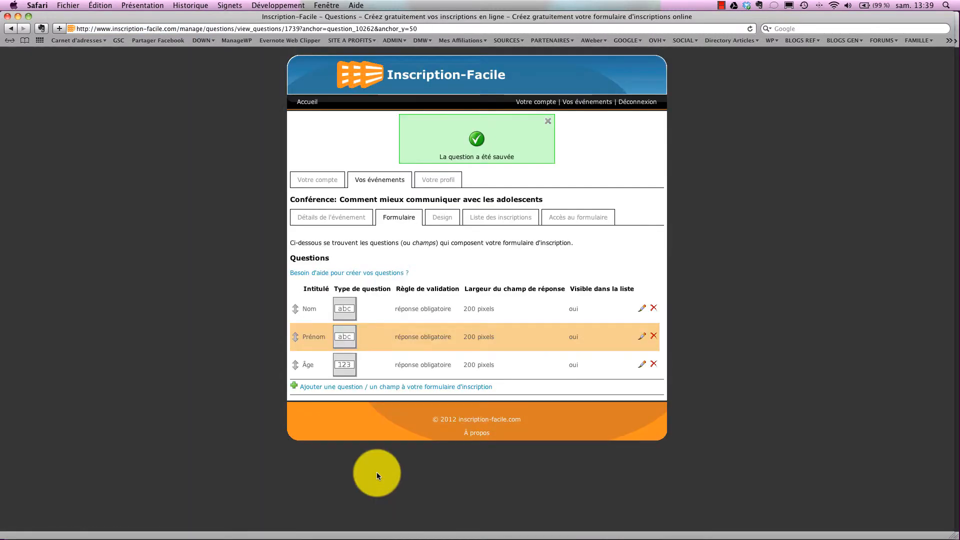
Add a required email-verification question labelled 'Email' with column title 'Email'.
left_click(323, 388)
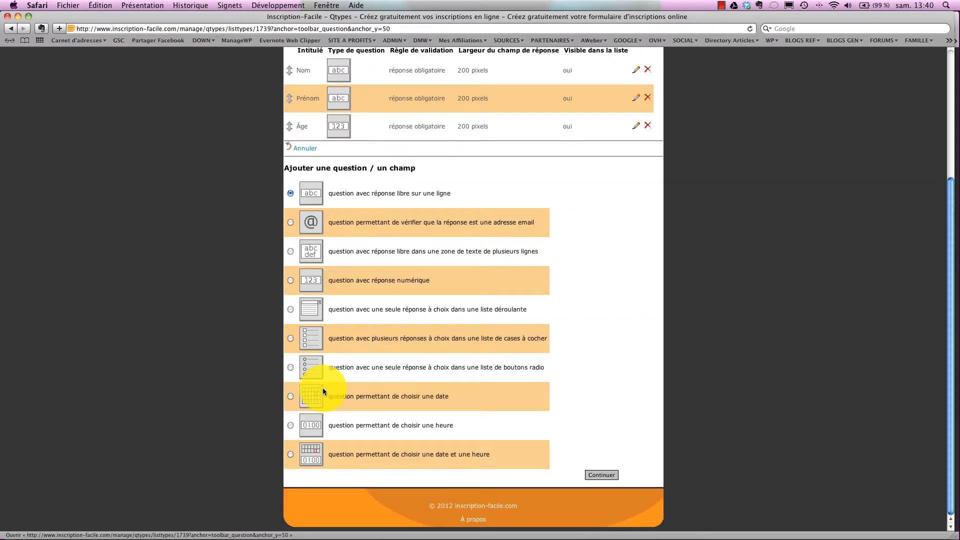
left_click(291, 223)
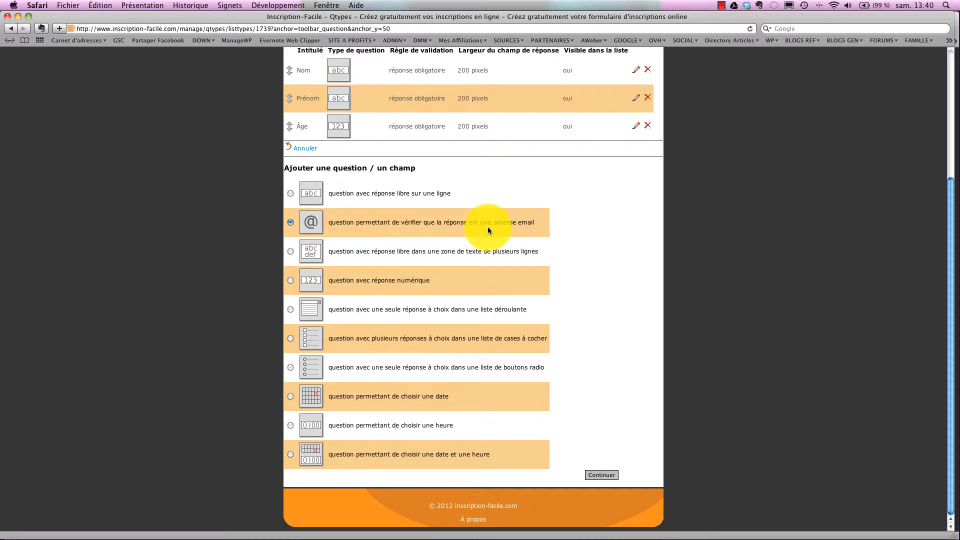
left_click(607, 473)
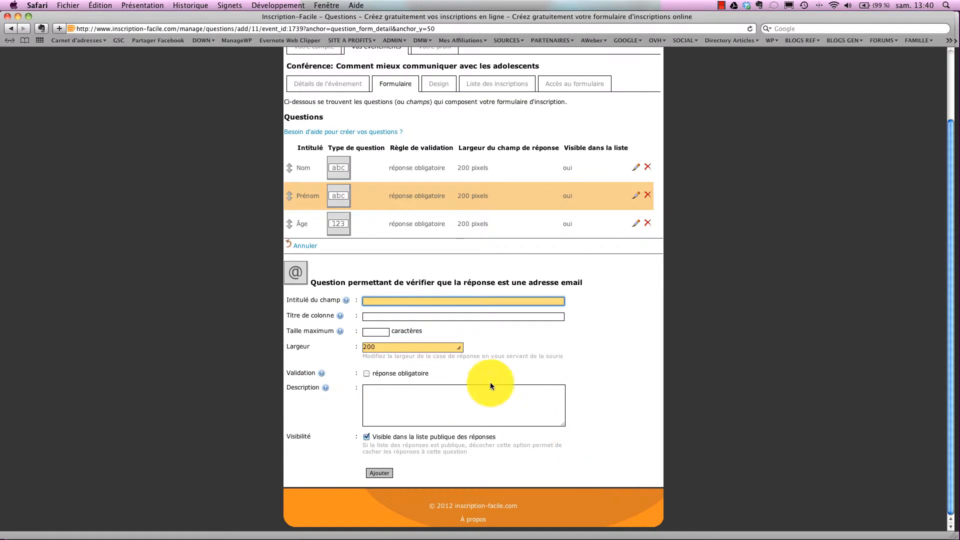
type("Email")
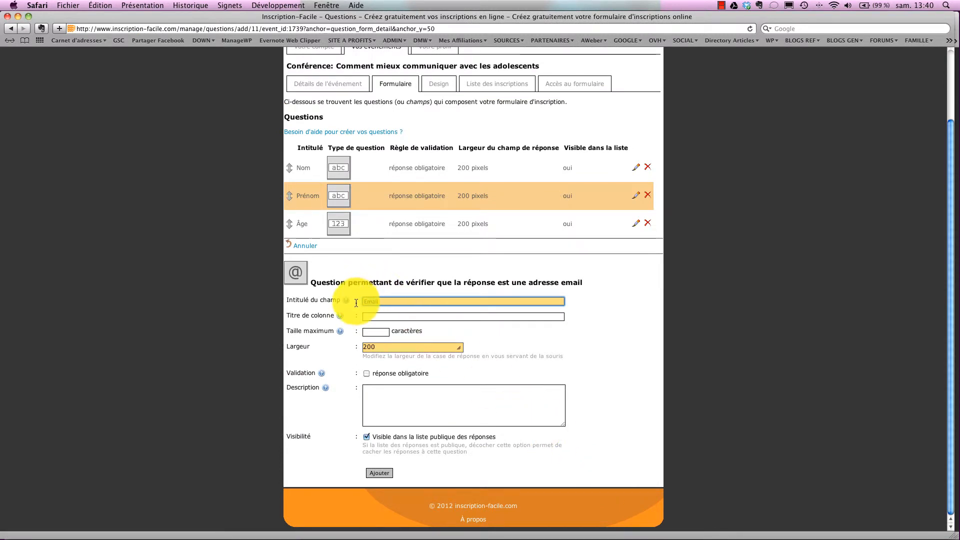
left_click(370, 317)
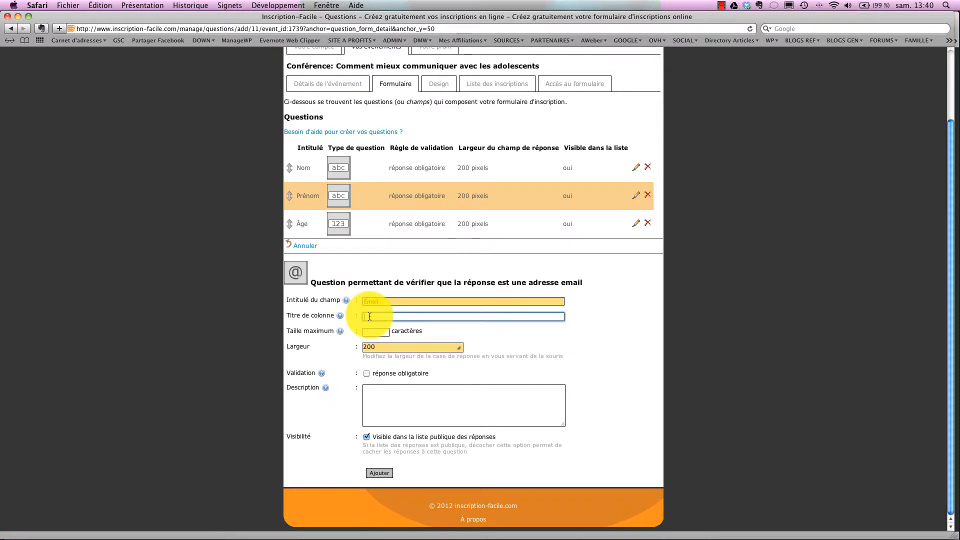
type("Email")
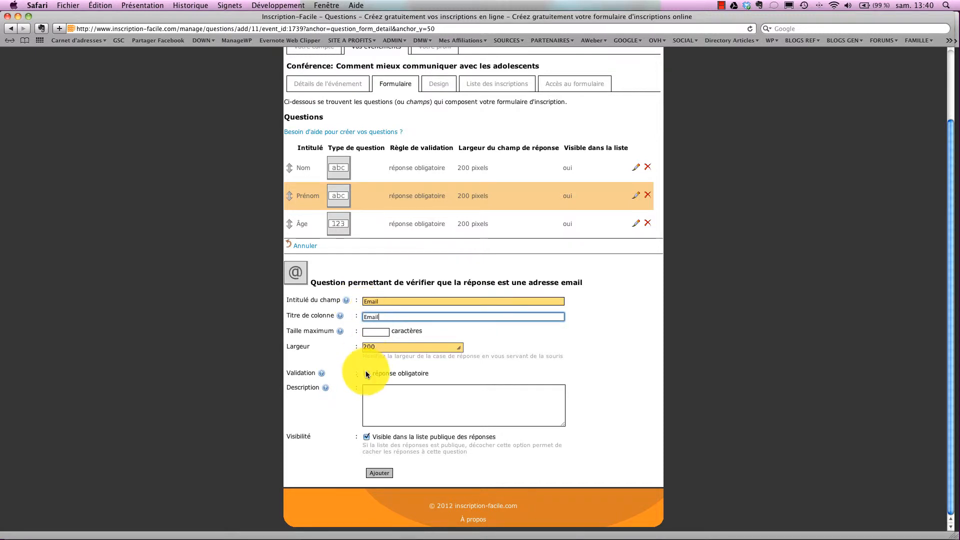
left_click(365, 371)
left_click(379, 472)
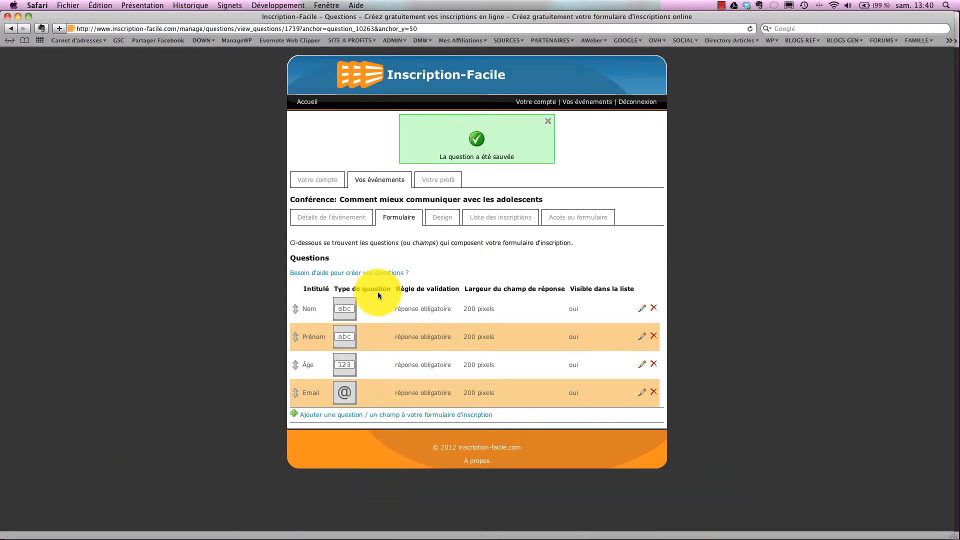
Create a required numeric question 'Combien d'adolecent à la maison ?' with column title 'Nb d'ado'.
left_click(320, 416)
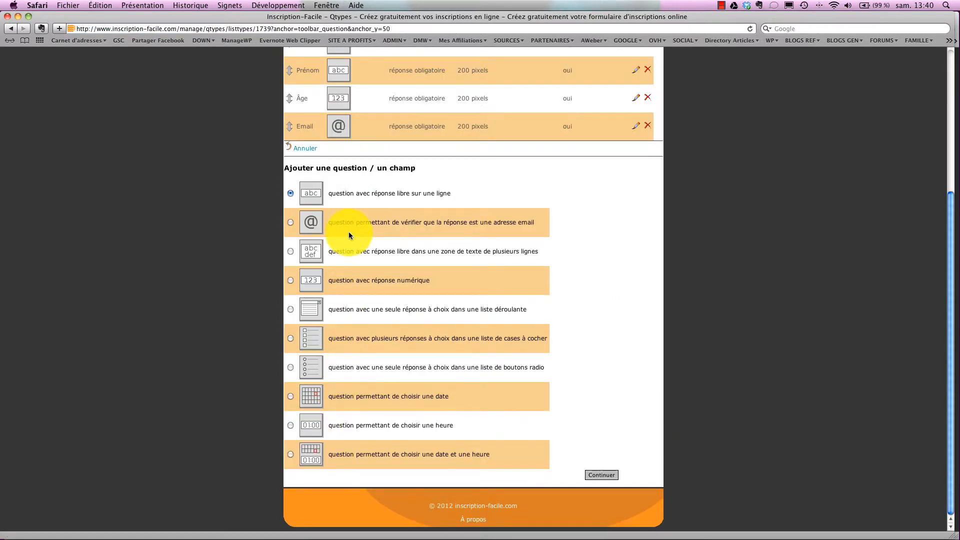
left_click(290, 281)
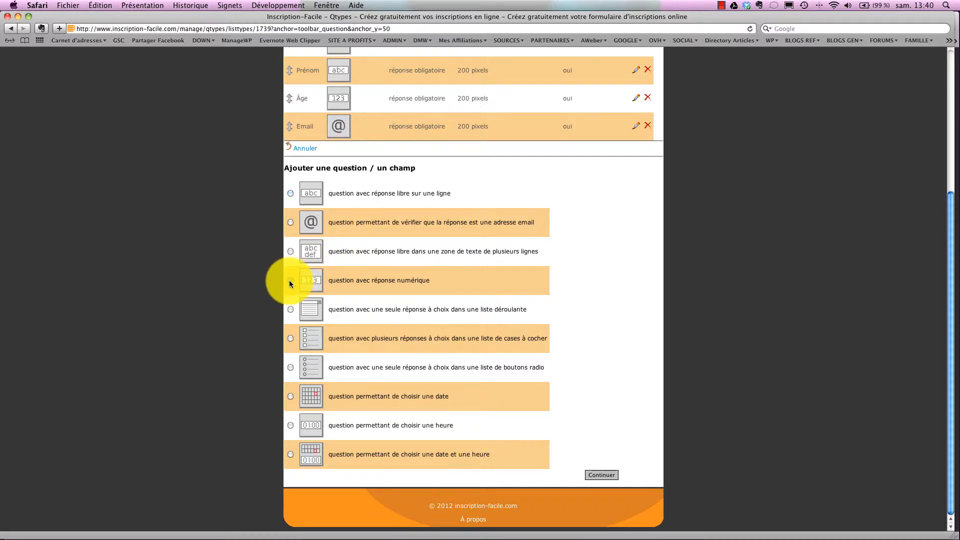
left_click(597, 474)
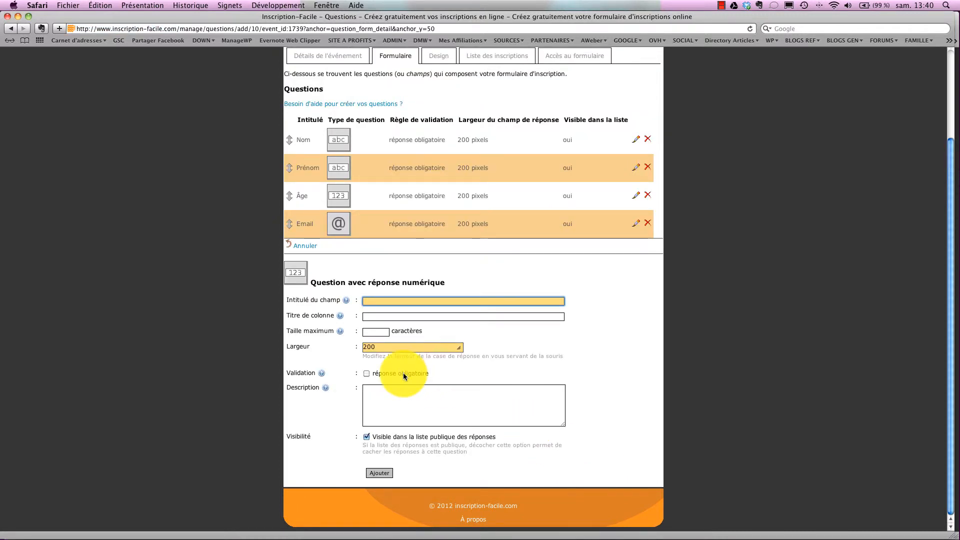
type("Combien d'adolecent dans v")
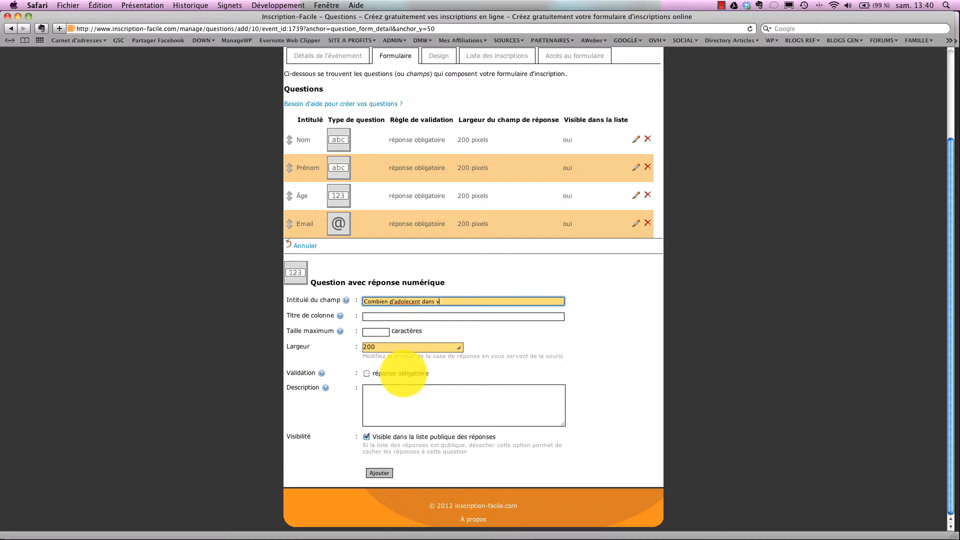
type("otre famille")
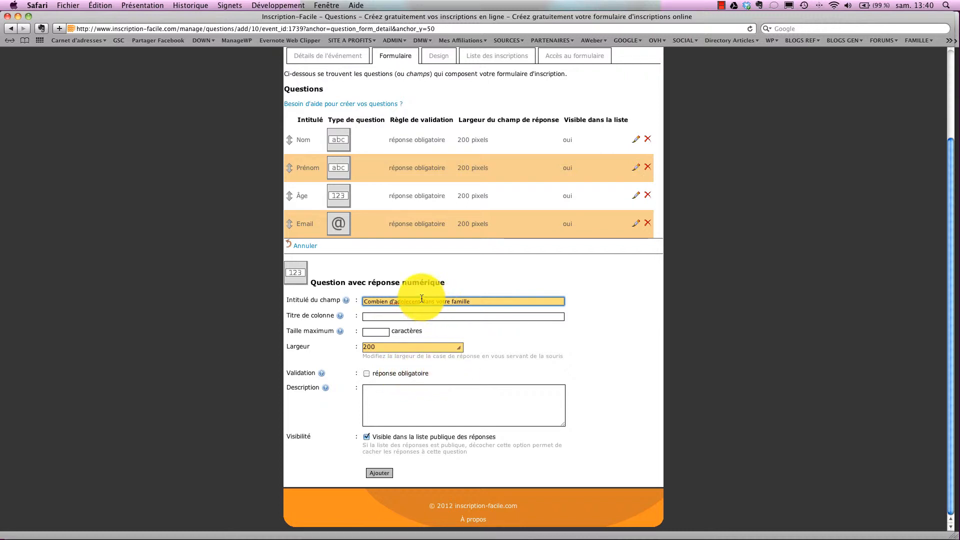
left_click_drag(422, 302, 475, 303)
type("à la maiso")
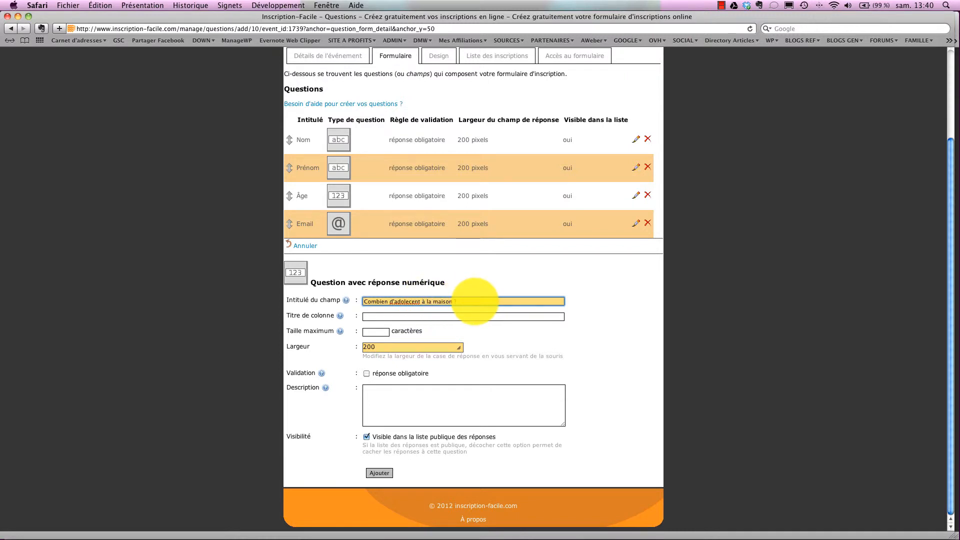
left_click(373, 317)
type("Nb d'ado")
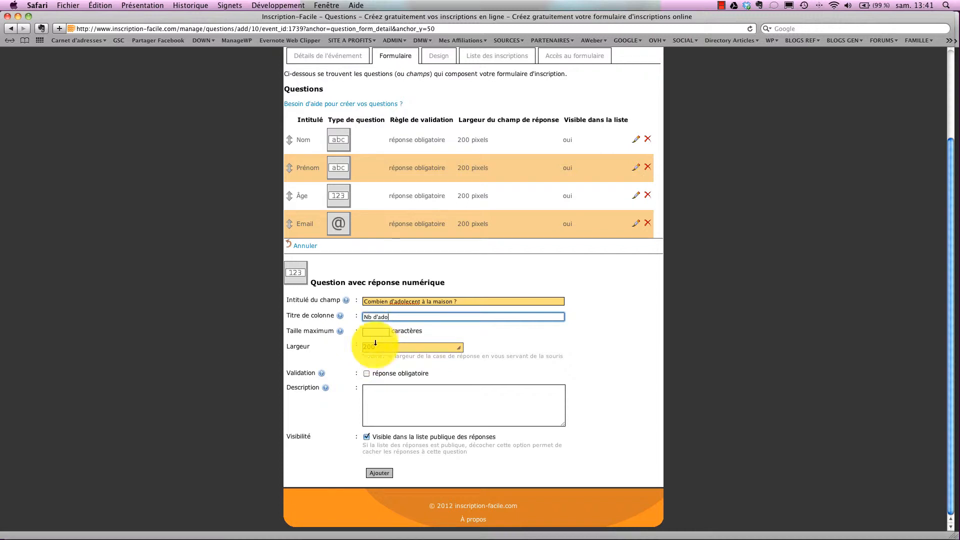
left_click(366, 373)
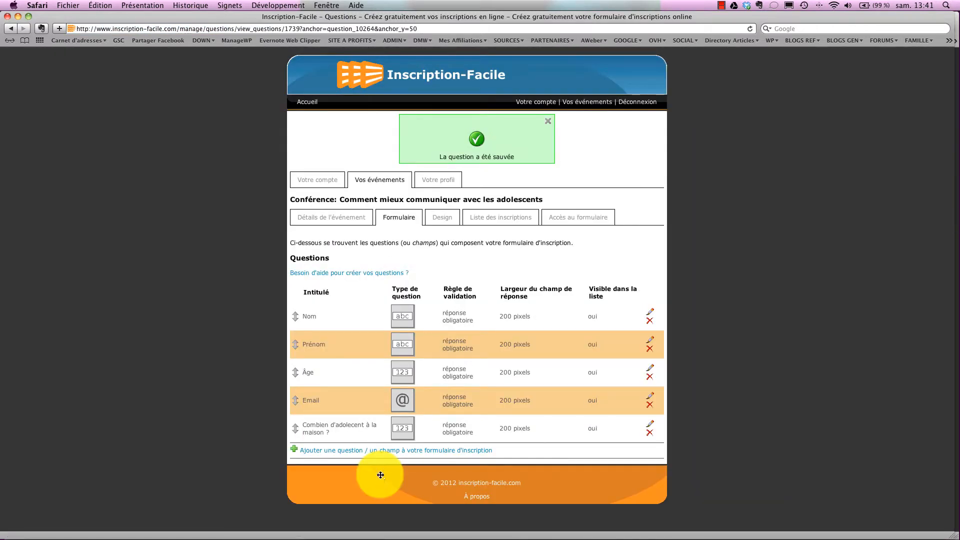
Add a required one-line question 'Quel lien de parenté avec l'ado ?' with column title 'Parenté'.
left_click(334, 456)
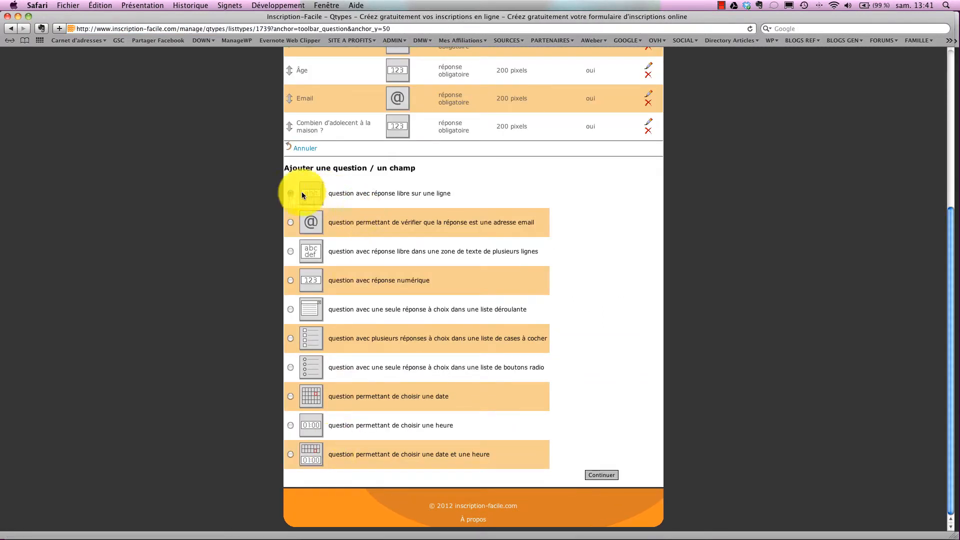
left_click(604, 474)
left_click(375, 350)
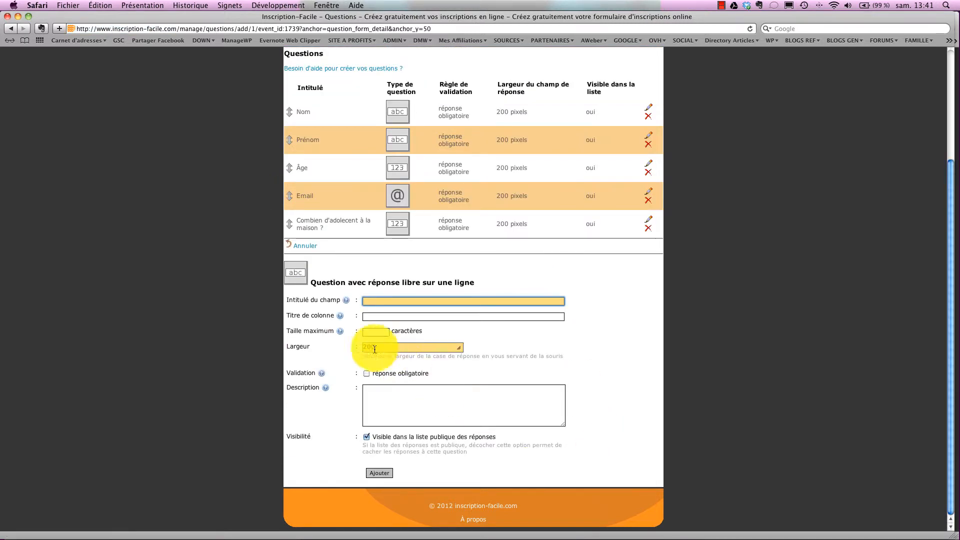
type("Q")
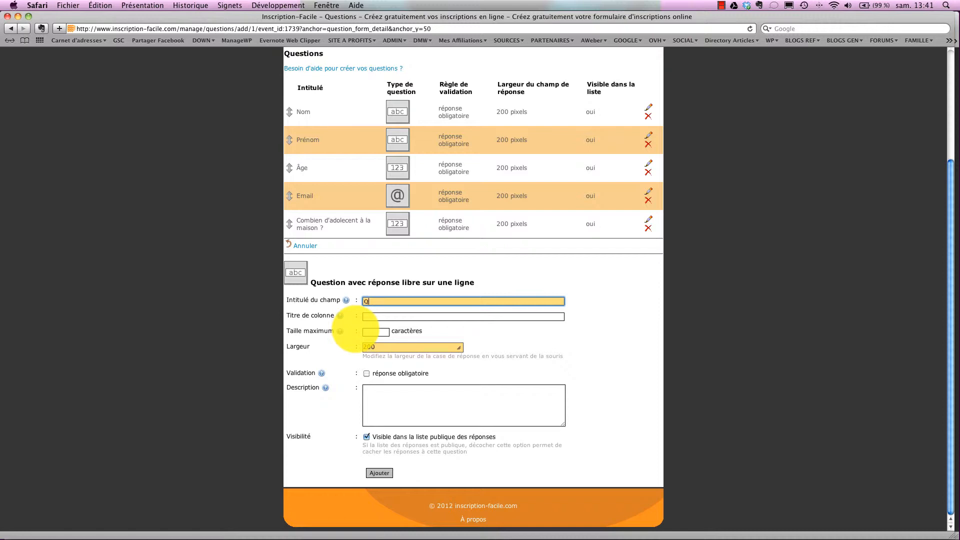
type("uel lie de parenté avec l'ado ?")
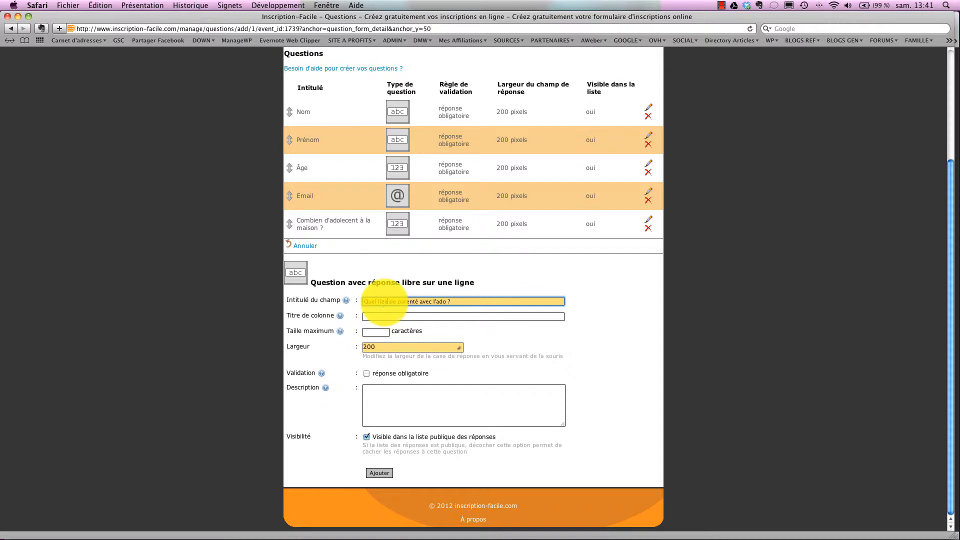
left_click(375, 318)
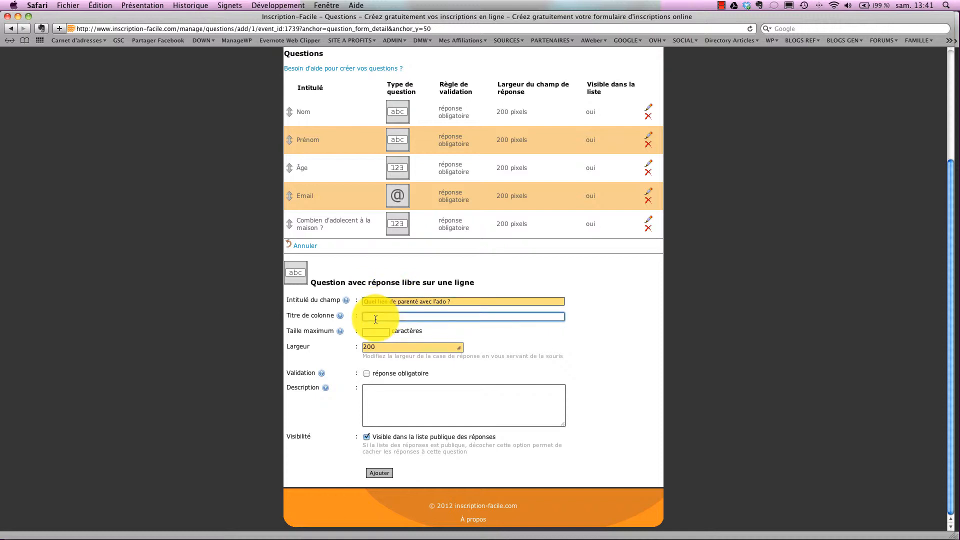
type("Parenté")
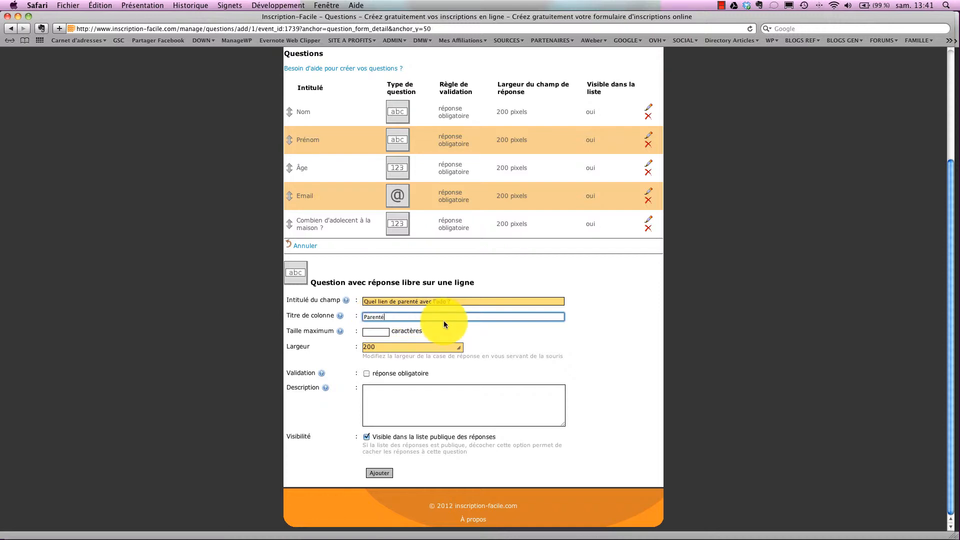
left_click(366, 373)
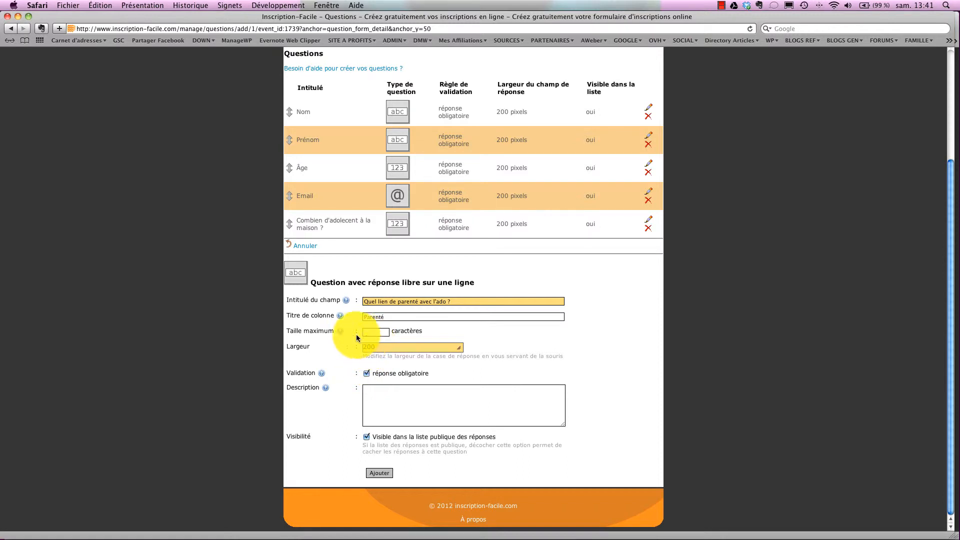
mouse_move(340, 332)
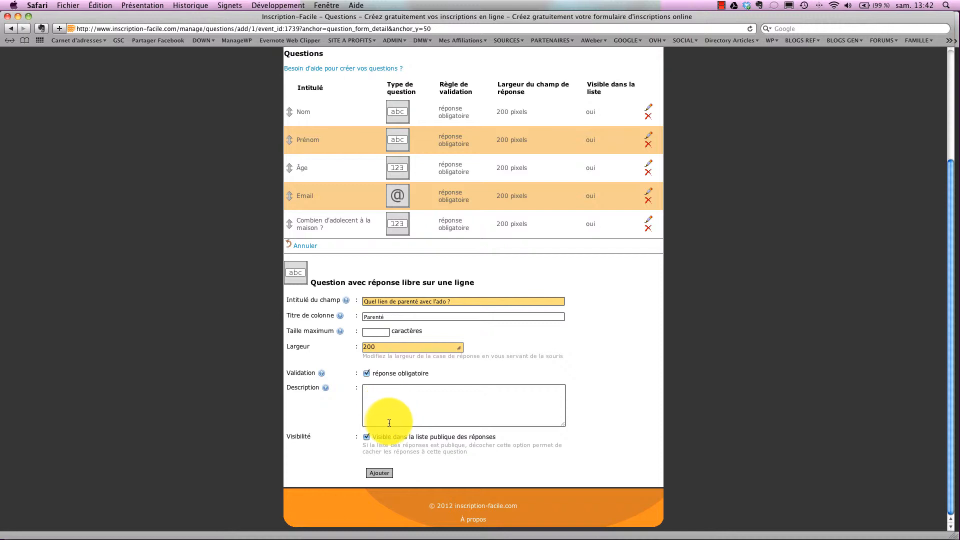
left_click(376, 473)
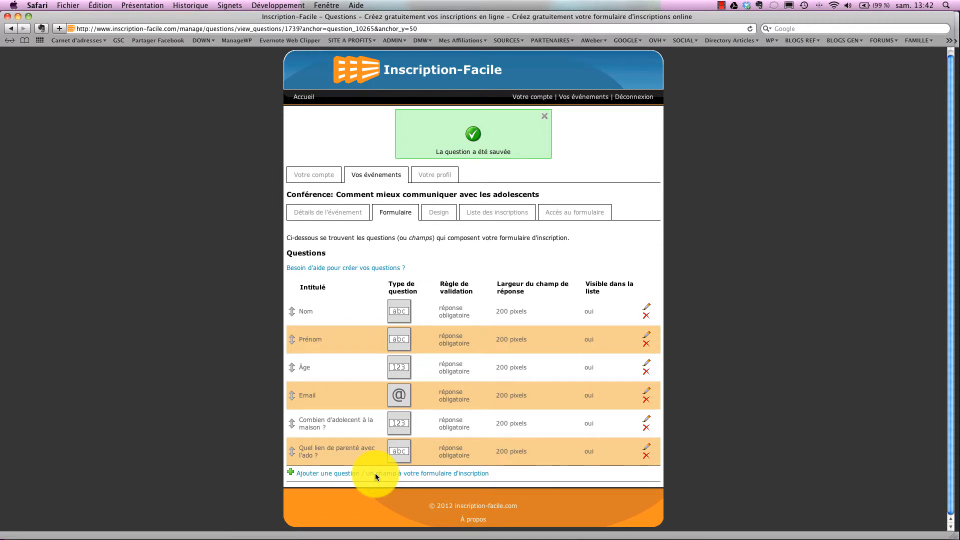
Create a one-line text question 'Votre profession ?' with column Prof, marked obligatoire, and save it.
left_click(337, 473)
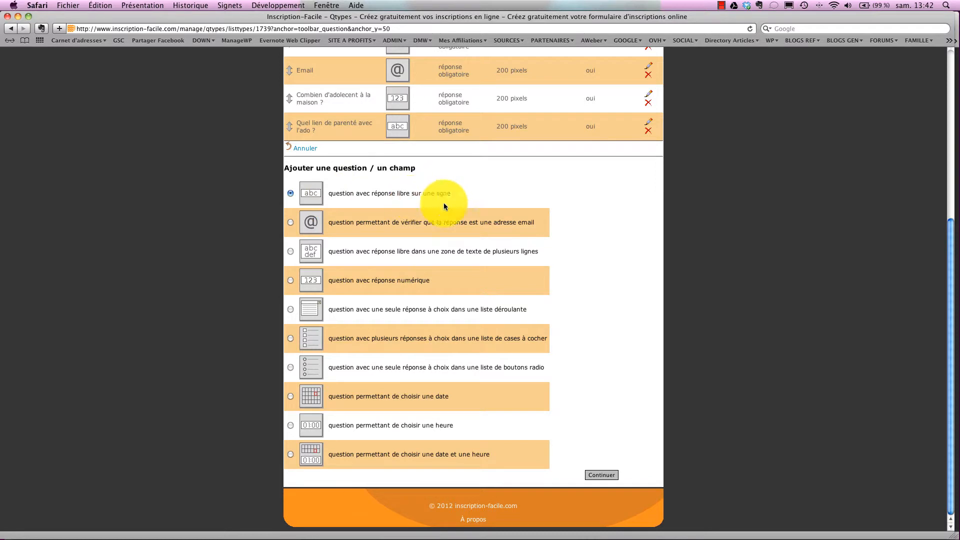
left_click(602, 475)
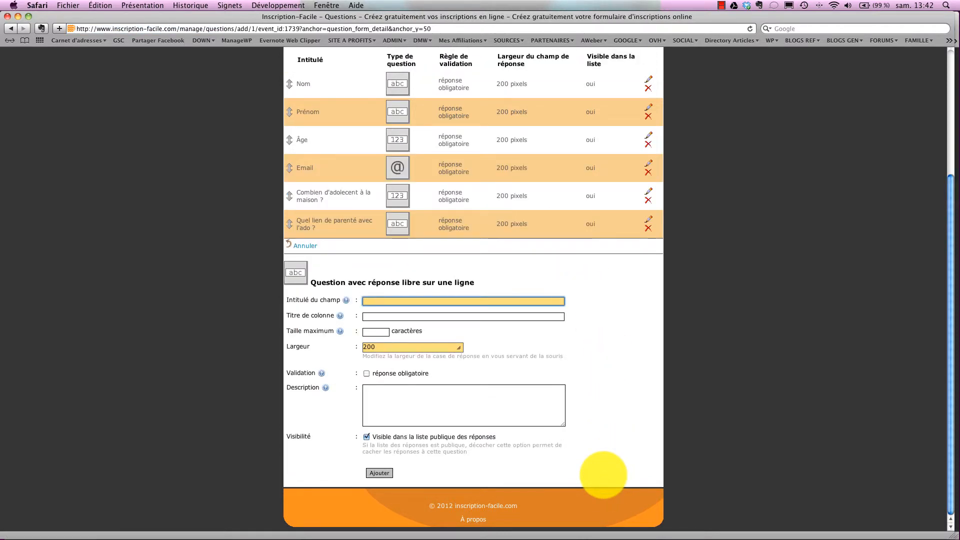
type("Votre métier ?")
double_click(388, 301)
type("professi")
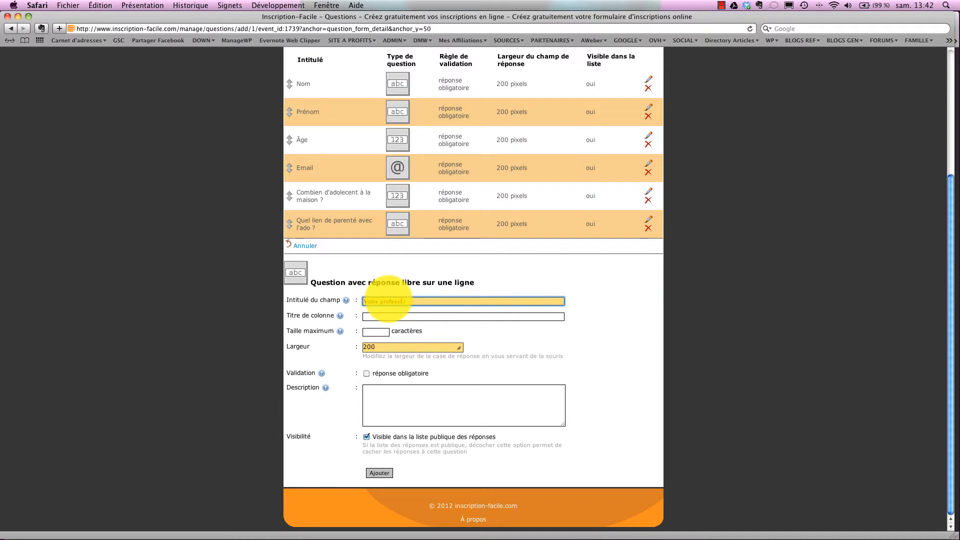
type("on")
left_click(378, 316)
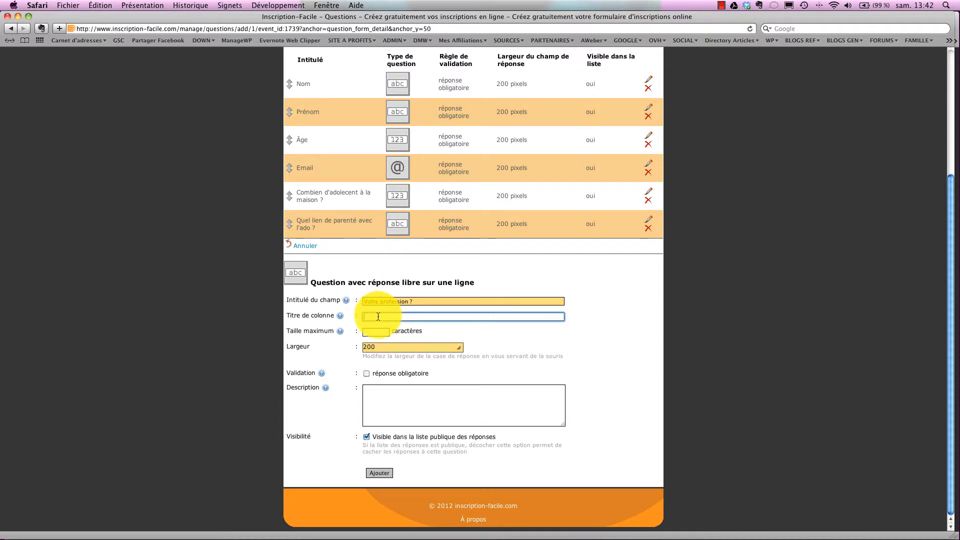
type("Prof")
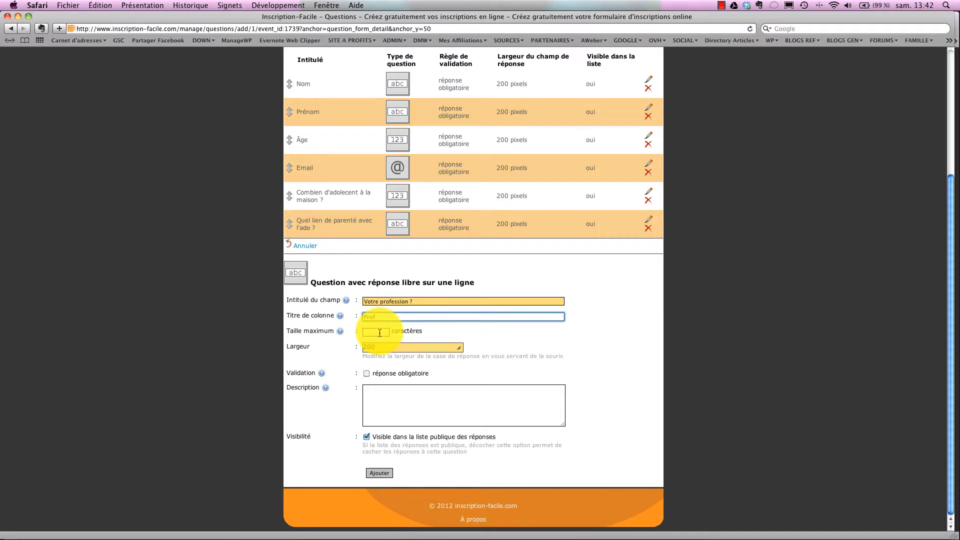
left_click(366, 373)
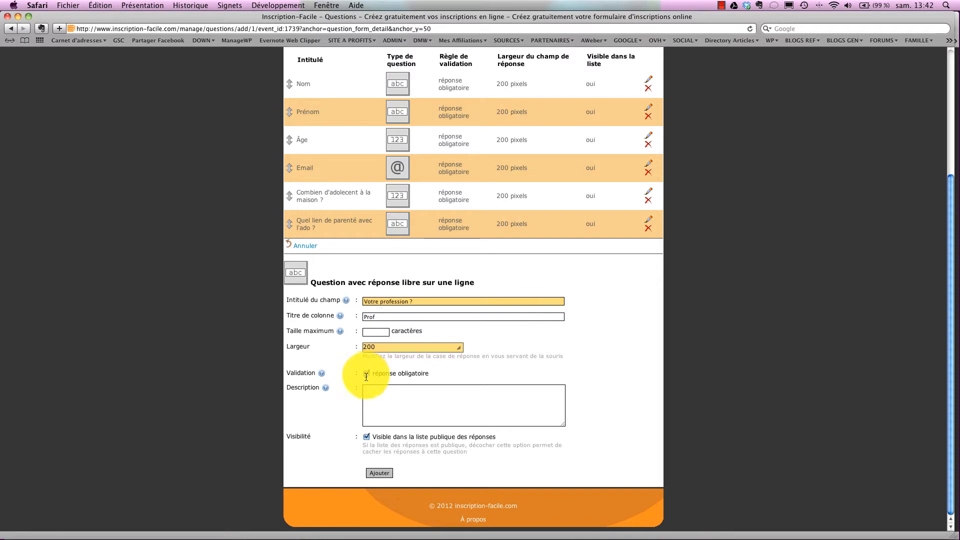
left_click(377, 472)
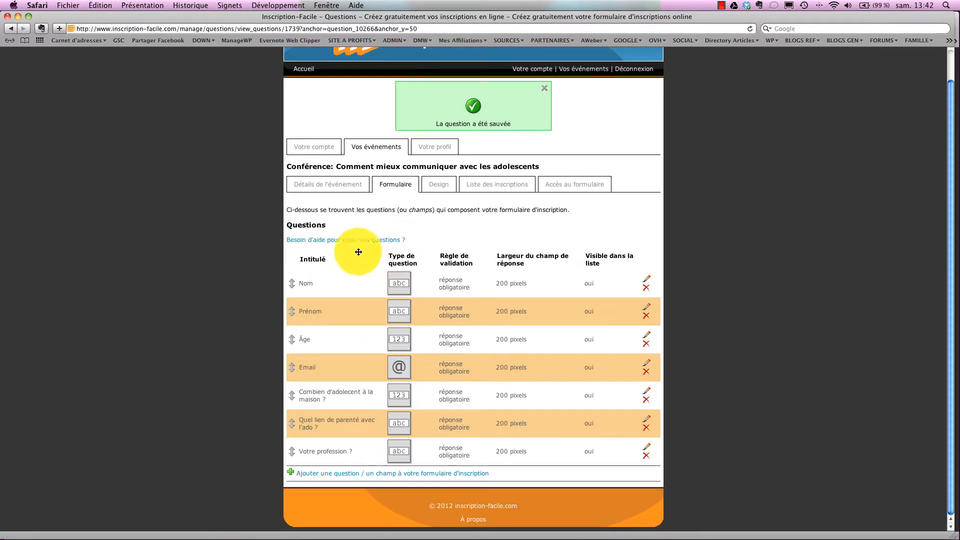
Start a drop-down list question titled 'Langue maternelle' with column title Lang.
left_click(329, 475)
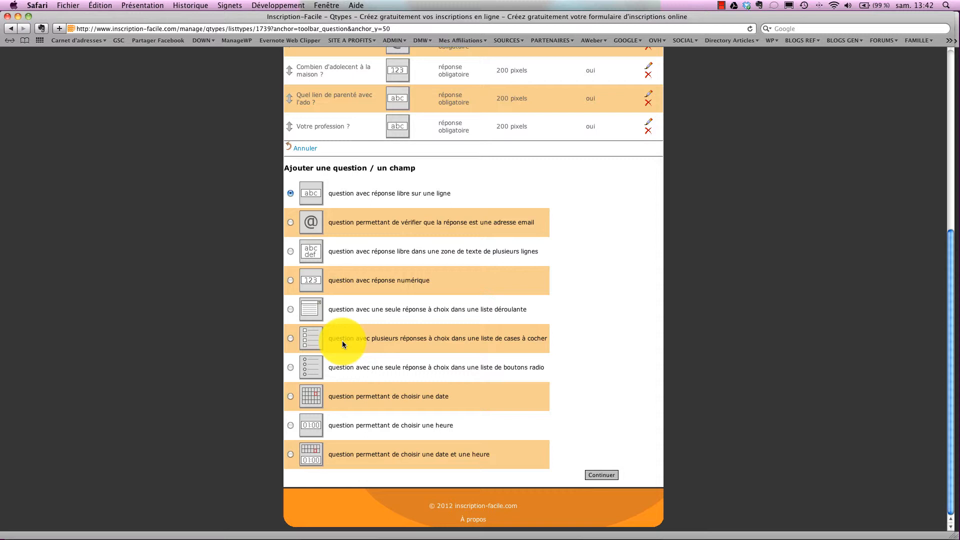
left_click(290, 309)
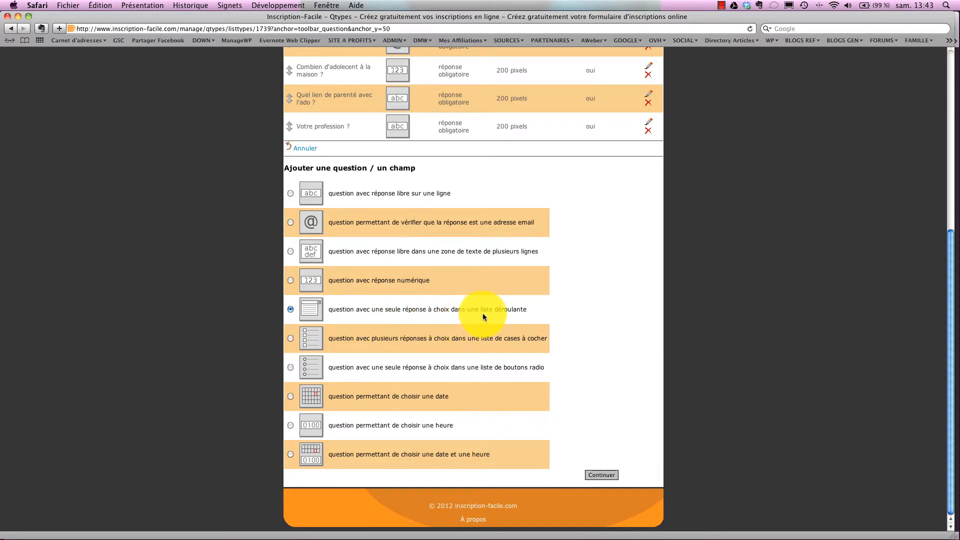
left_click(603, 474)
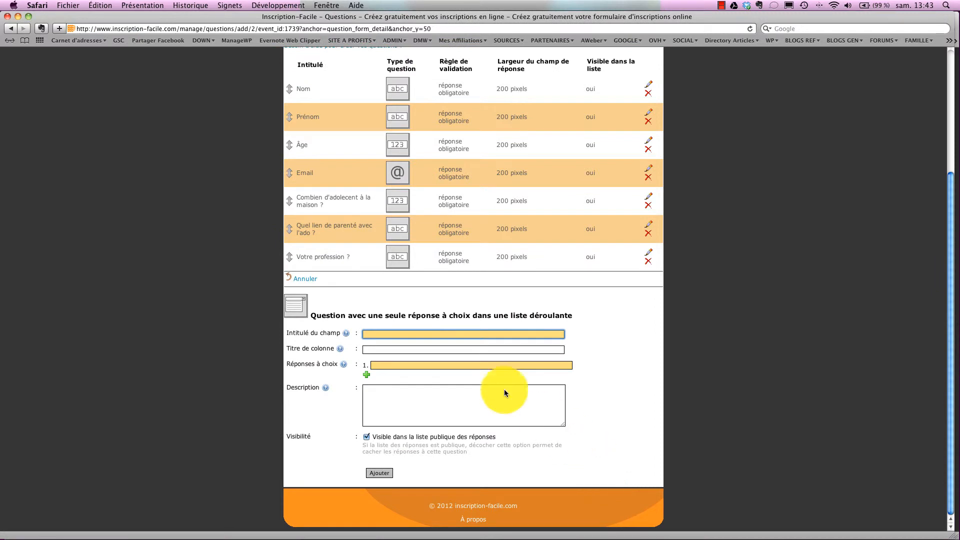
type("Lan")
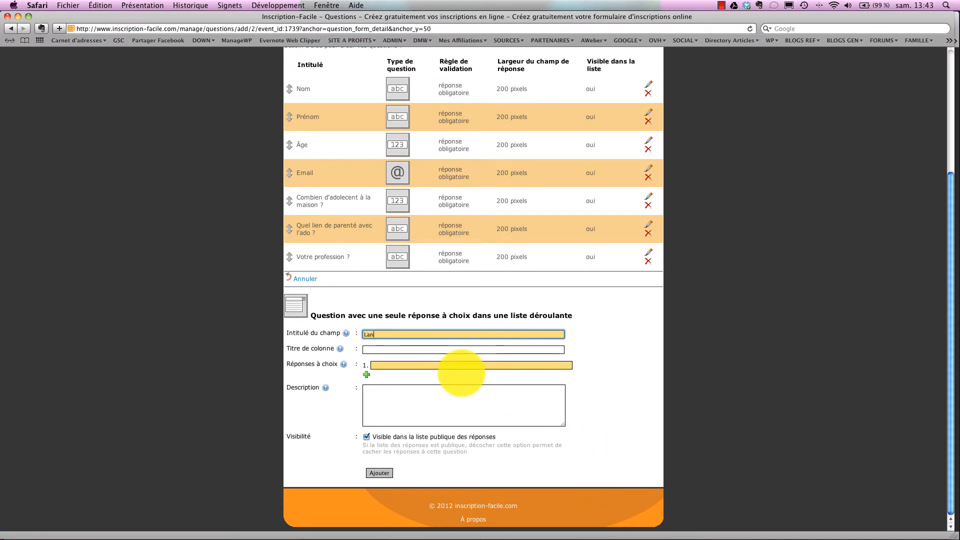
type("gue maternelle")
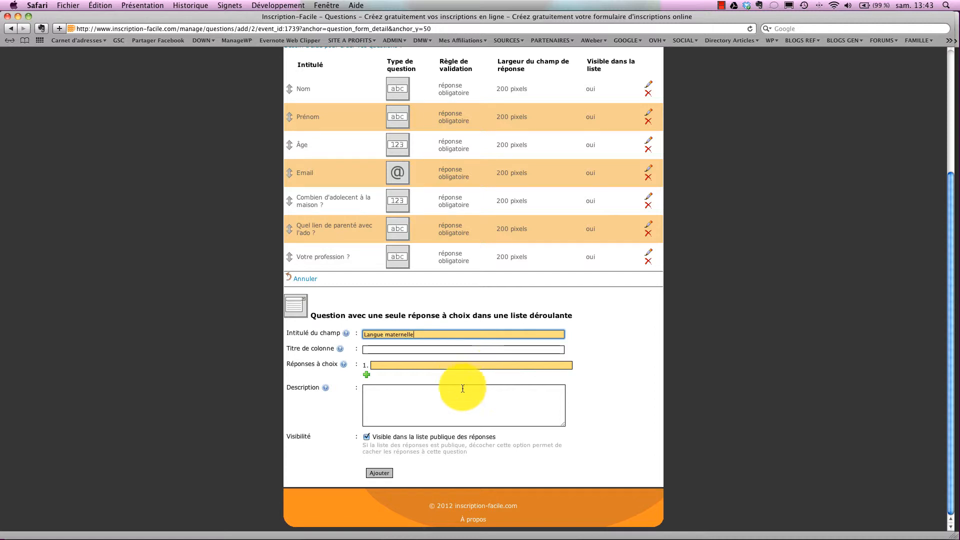
left_click(369, 350)
type("Lang")
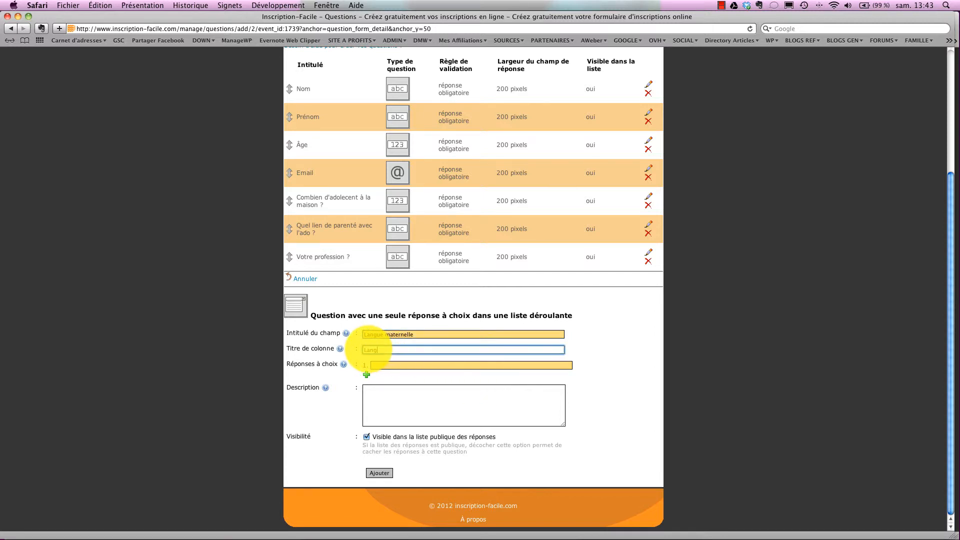
Enter the answer choices Français, Néerlandais and Autres, then save the question.
left_click(379, 366)
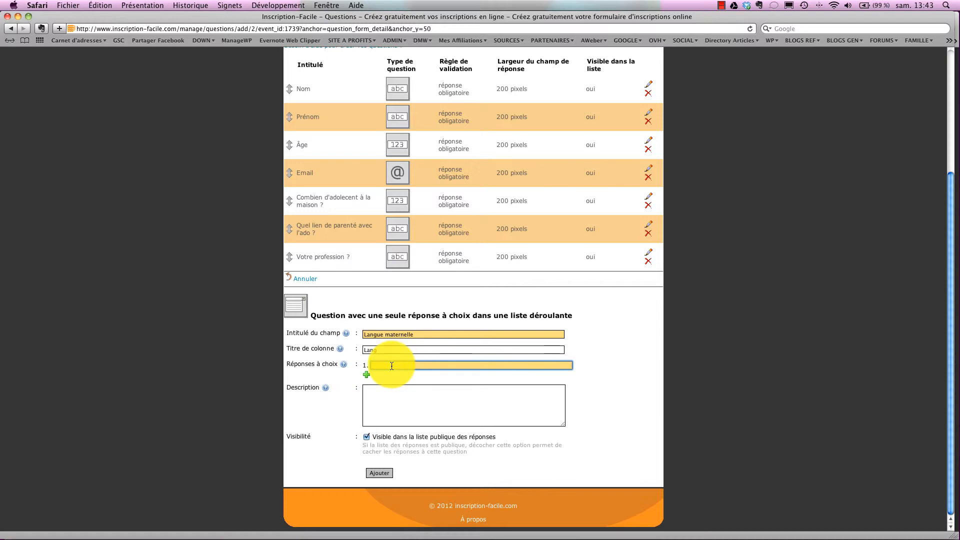
type("Français")
left_click(367, 375)
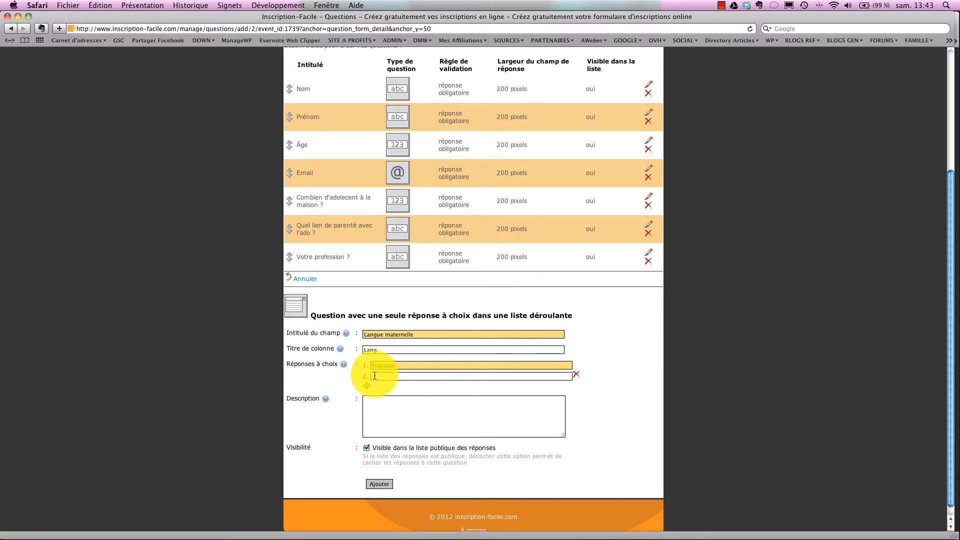
left_click(375, 376)
type("Né")
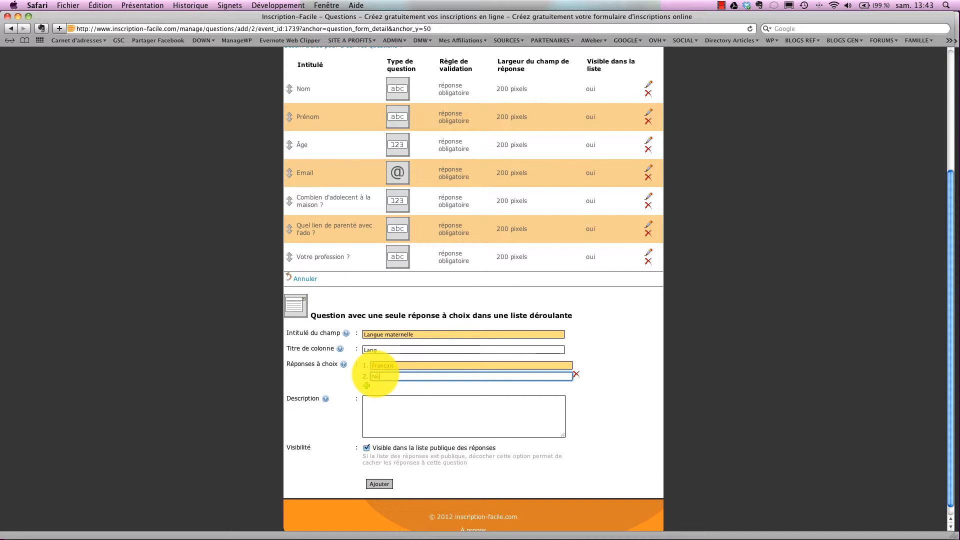
type("erlandais")
left_click(367, 385)
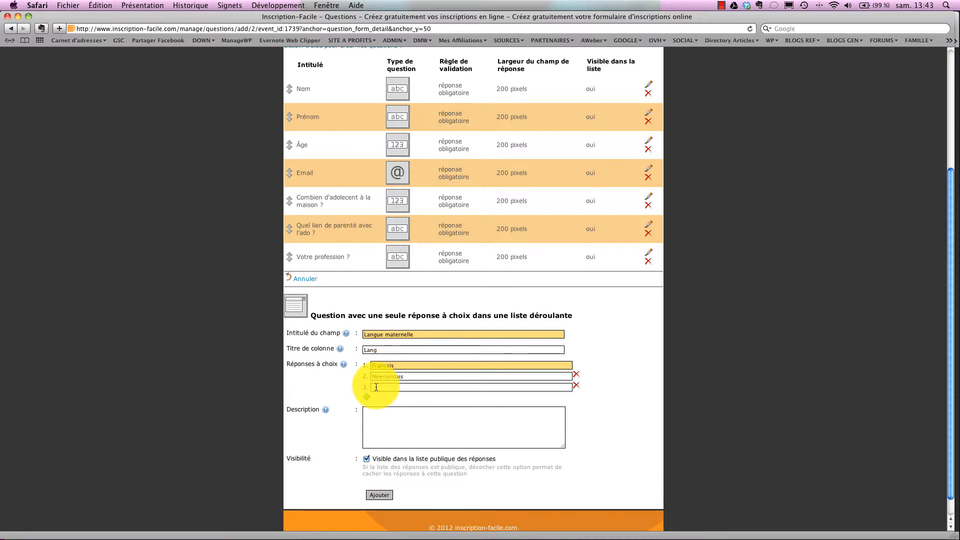
left_click(376, 387)
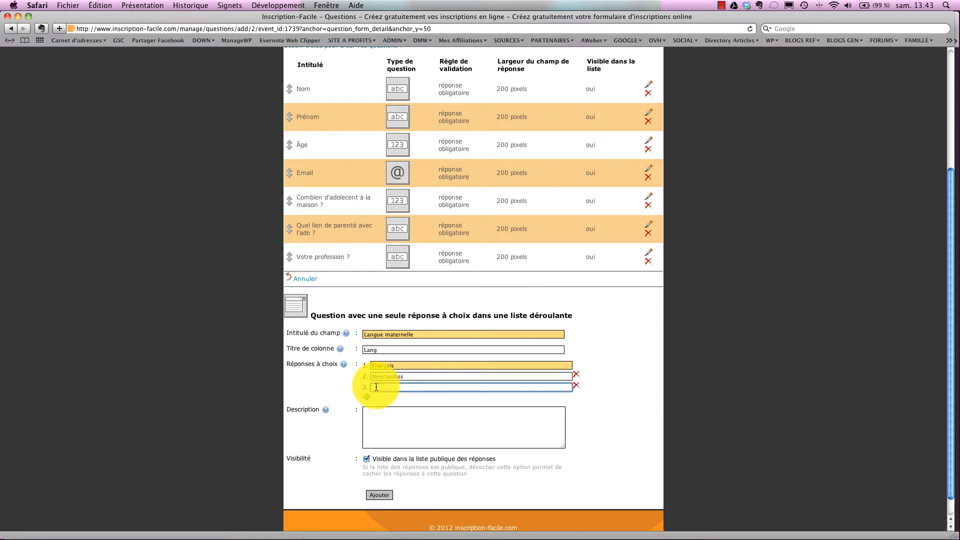
type("Autres")
scroll(628, 360, "down", 1)
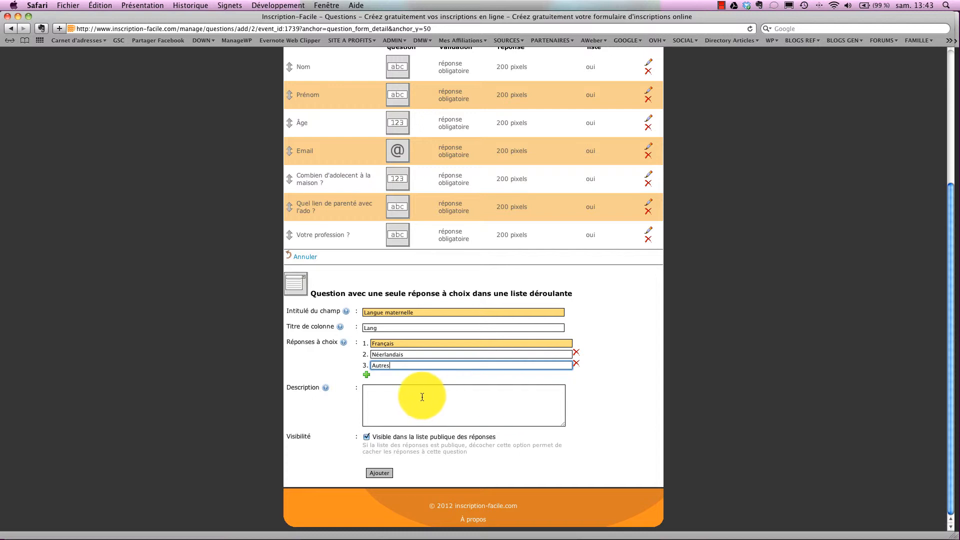
left_click(375, 391)
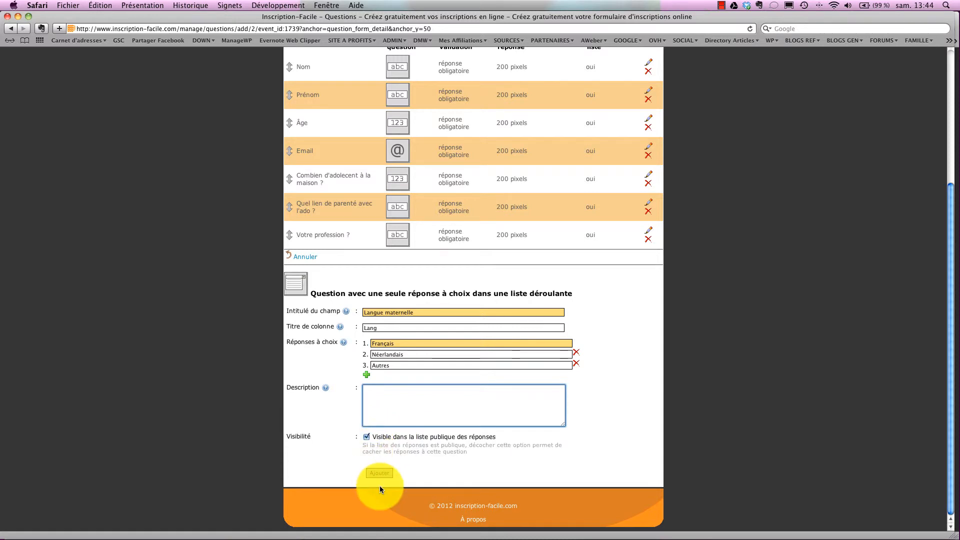
left_click(380, 472)
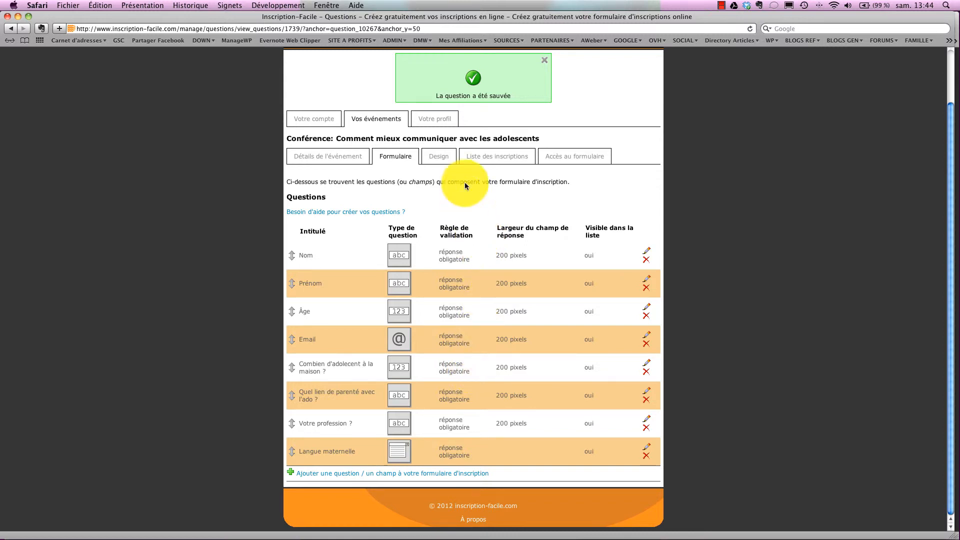
In the Design settings, change Taille de police from 12 to 14 px and apply it to the preview.
left_click(440, 158)
scroll(440, 158, "down", 3)
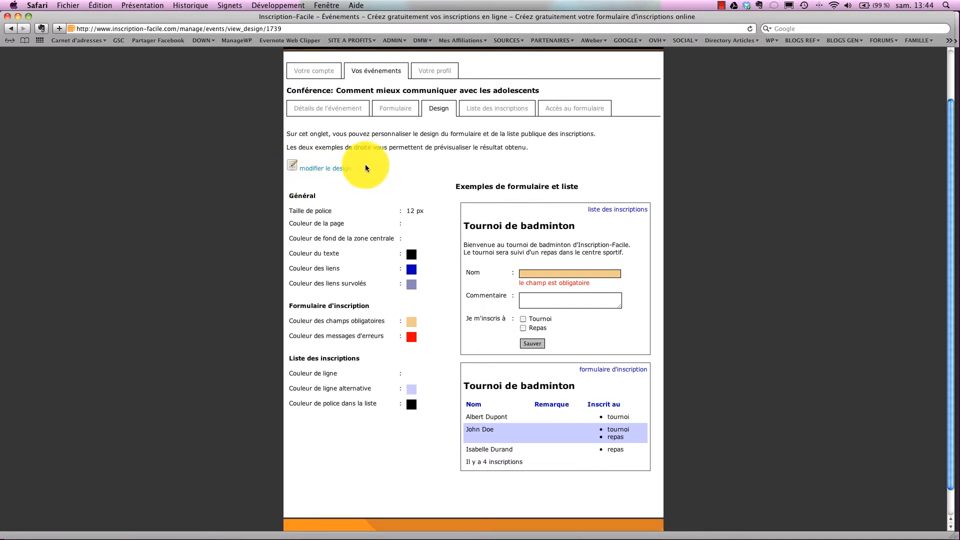
left_click(320, 173)
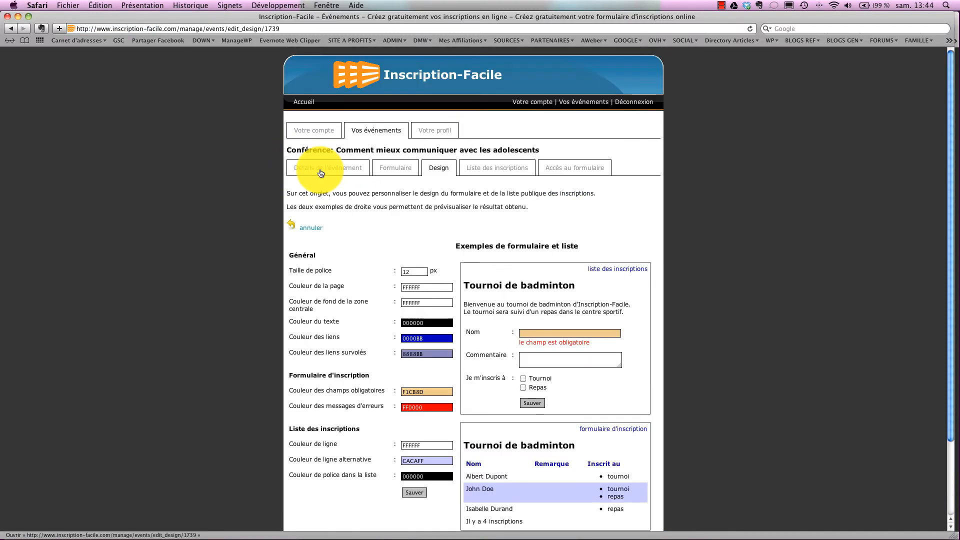
scroll(519, 225, "down", 3)
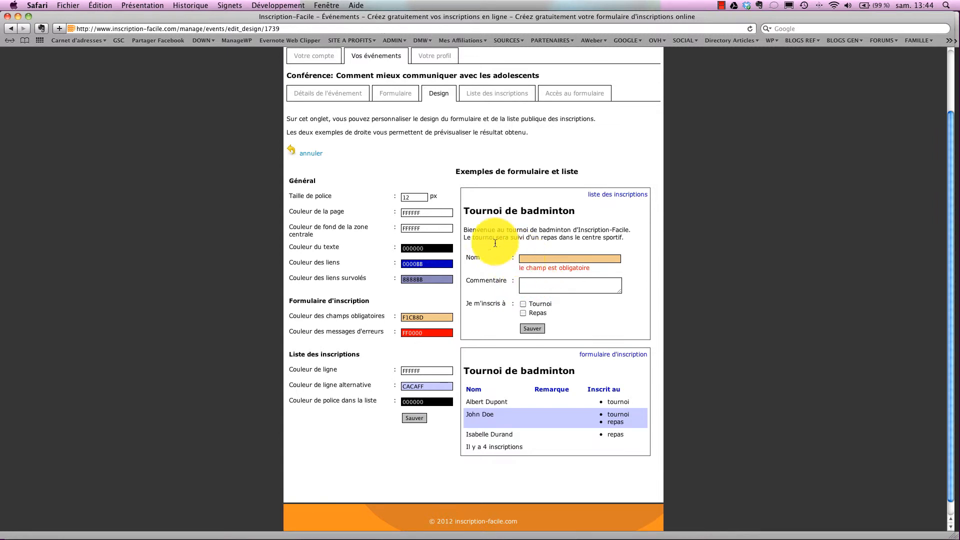
left_click(408, 198)
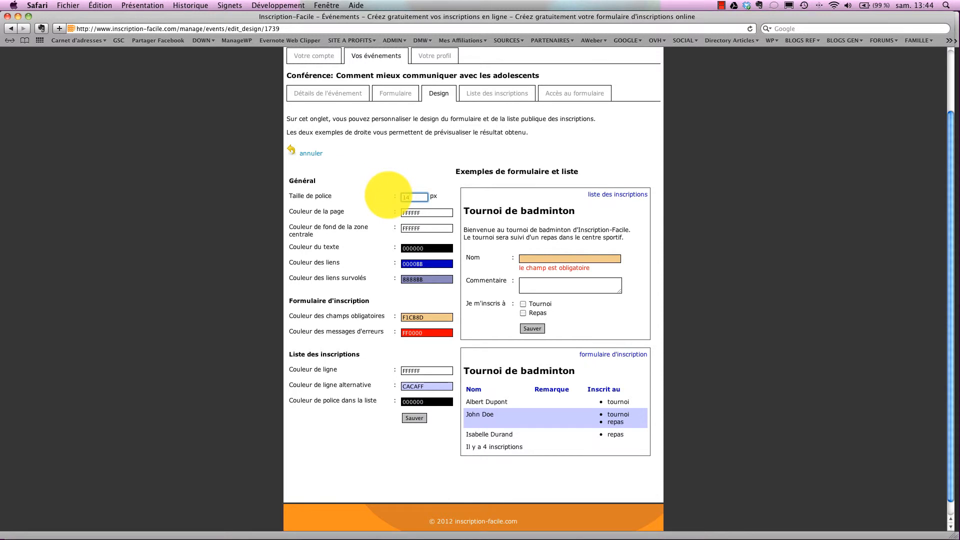
left_click(448, 201)
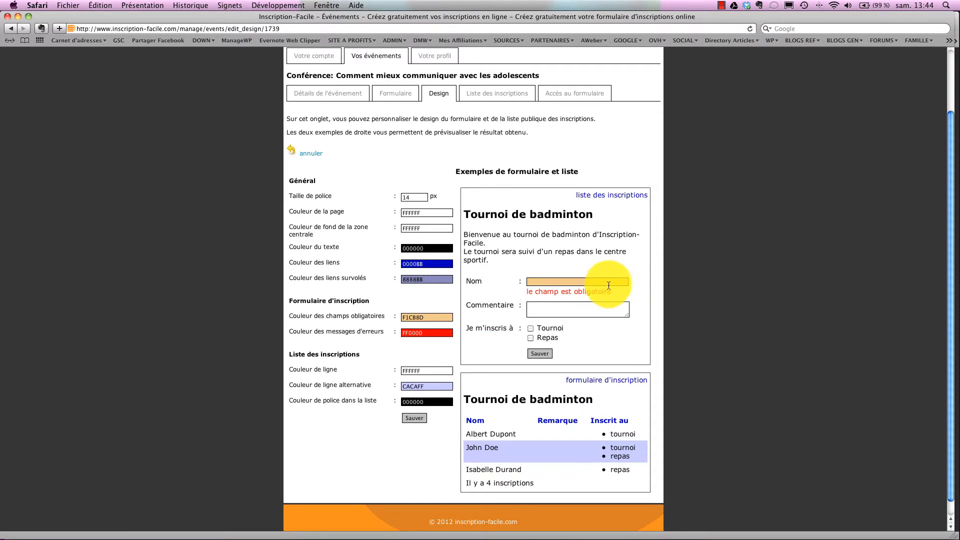
scroll(576, 259, "down", 1)
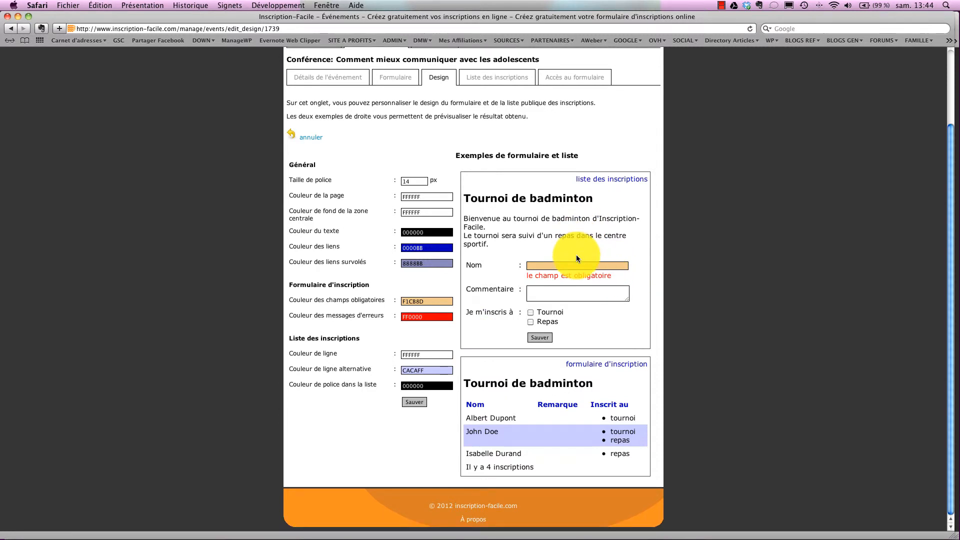
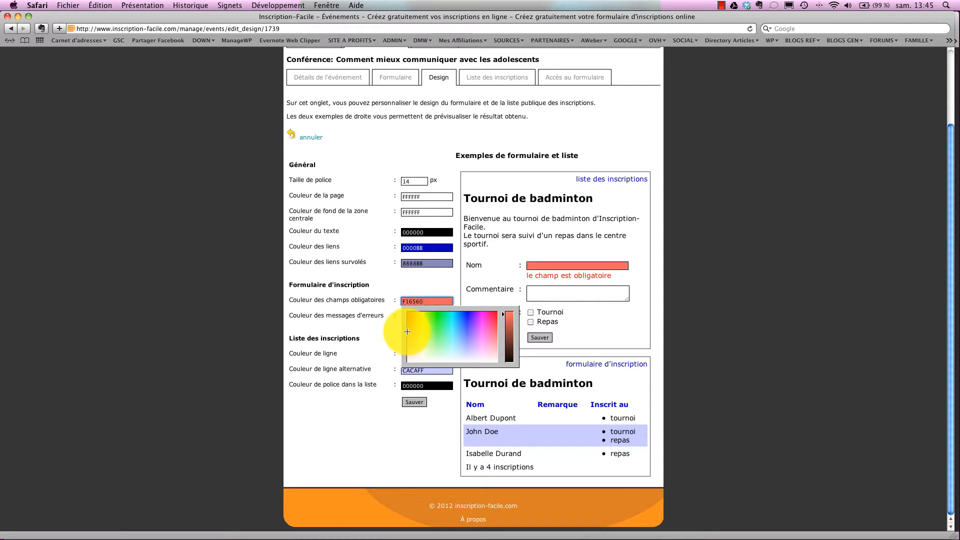
Confirm red FF0000 for error messages and set the list row colour to white FFFFFF.
left_click(388, 334)
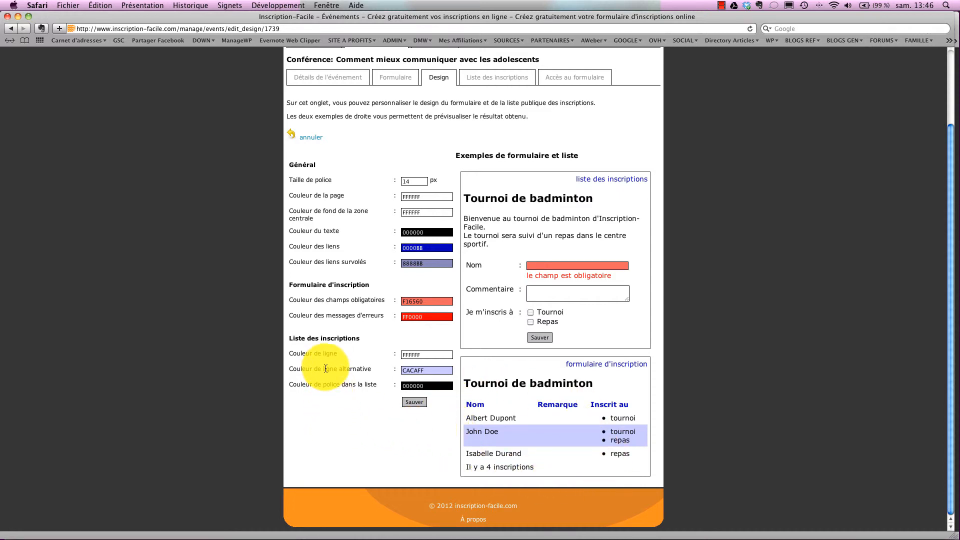
left_click(425, 355)
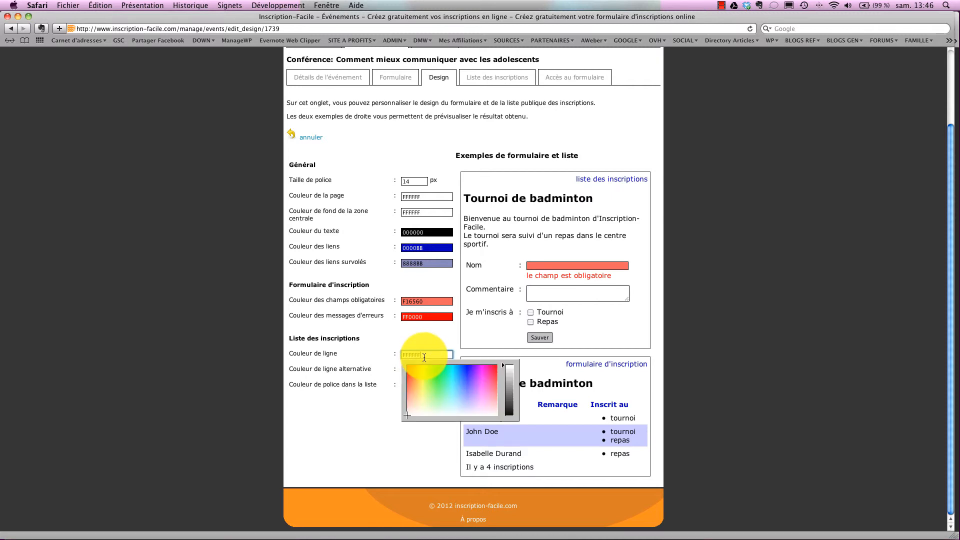
left_click(380, 421)
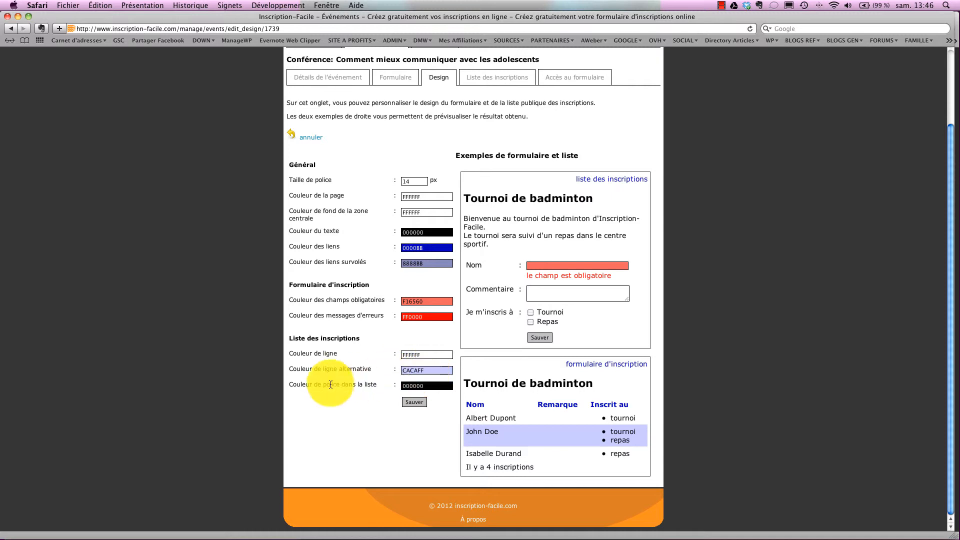
Save the design colours and view the conference's still-empty 'Liste des inscriptions' page.
left_click(412, 403)
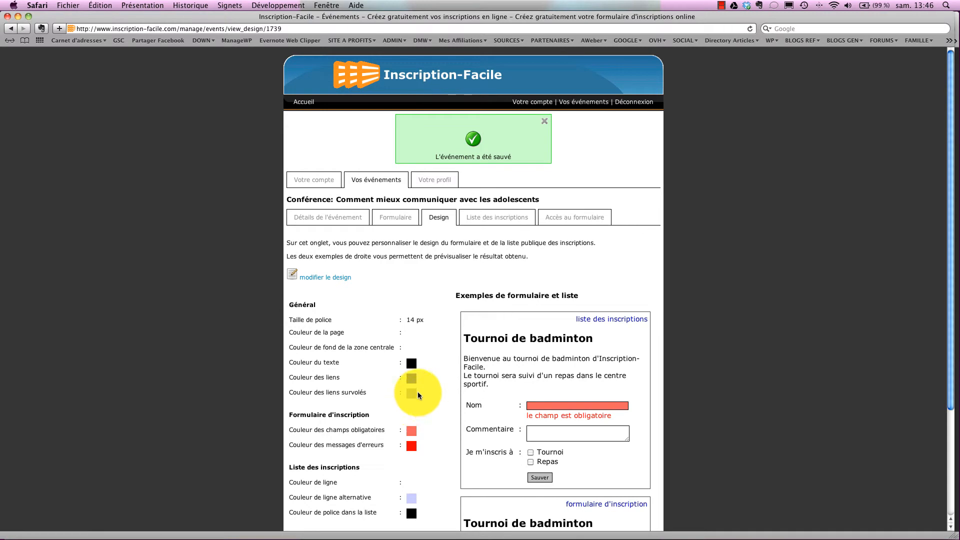
scroll(419, 391, "down", 4)
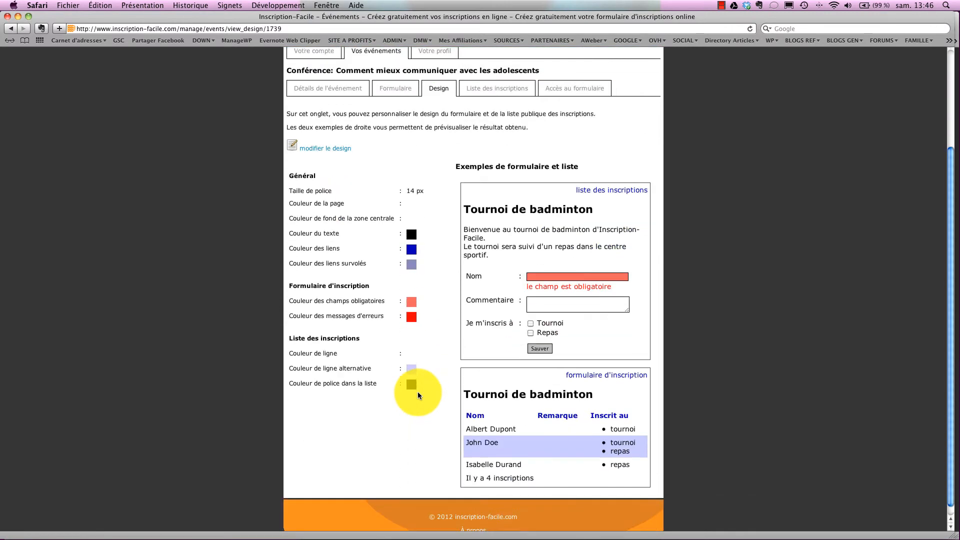
scroll(418, 392, "up", 4)
scroll(418, 392, "up", 1)
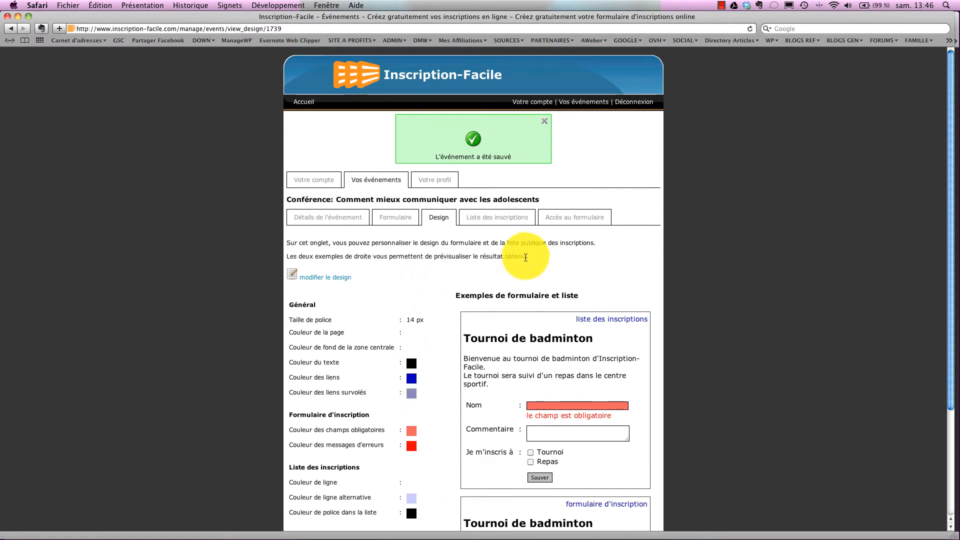
left_click(490, 222)
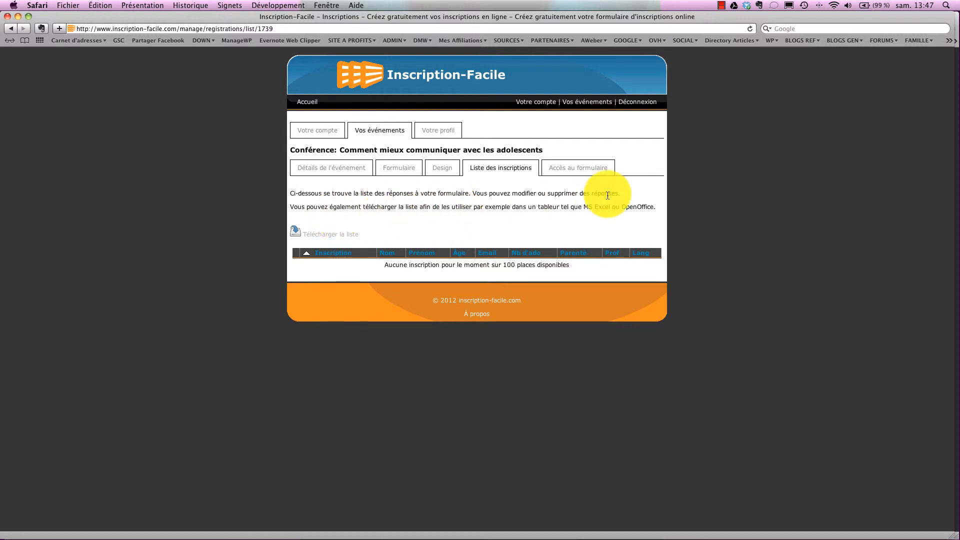
Copy the conference's registration URL from the 'Accès au formulaire' page.
left_click(568, 171)
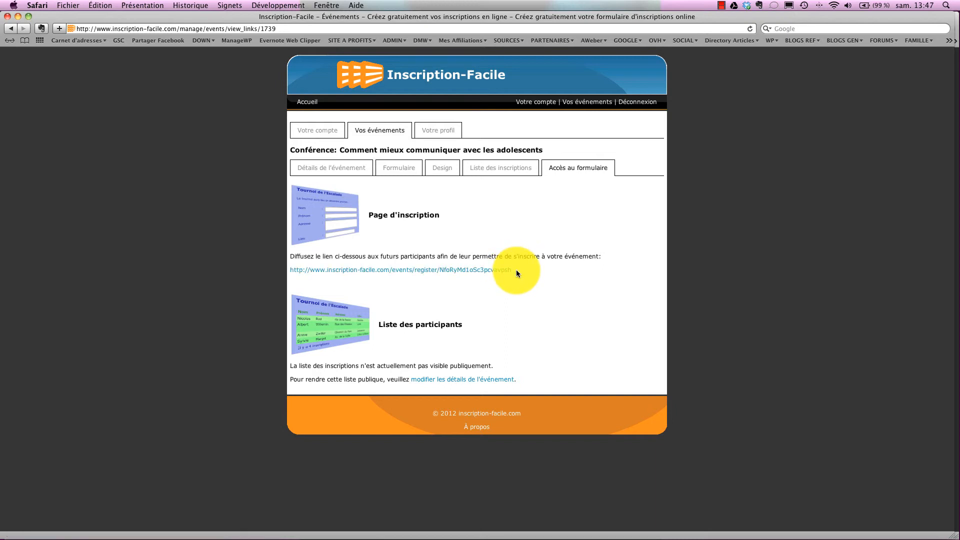
left_click_drag(512, 270, 290, 270)
key("super+c")
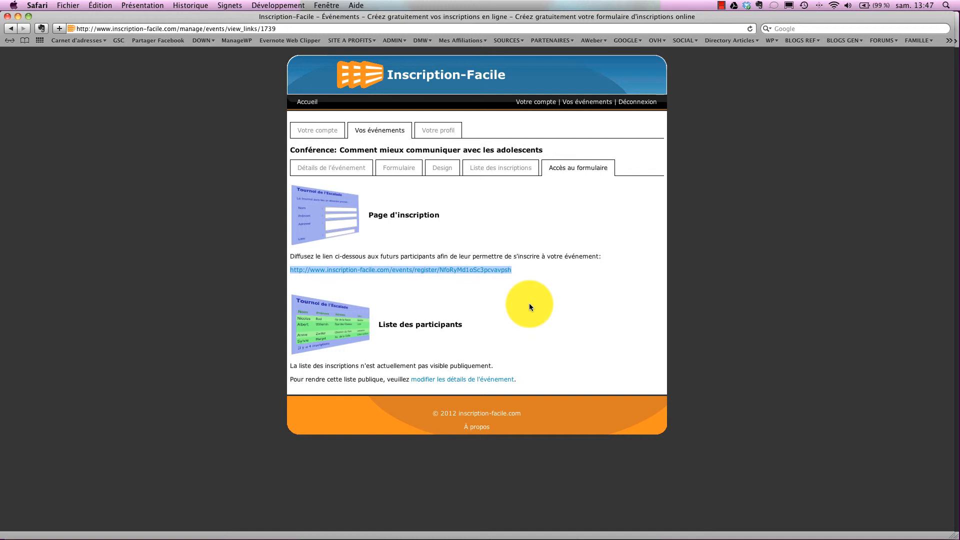
right_click(506, 272)
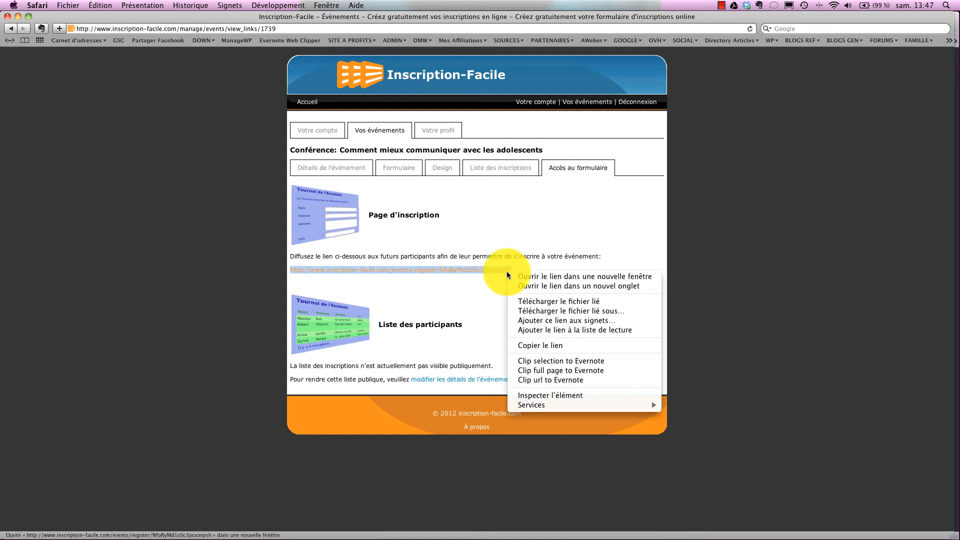
left_click(552, 344)
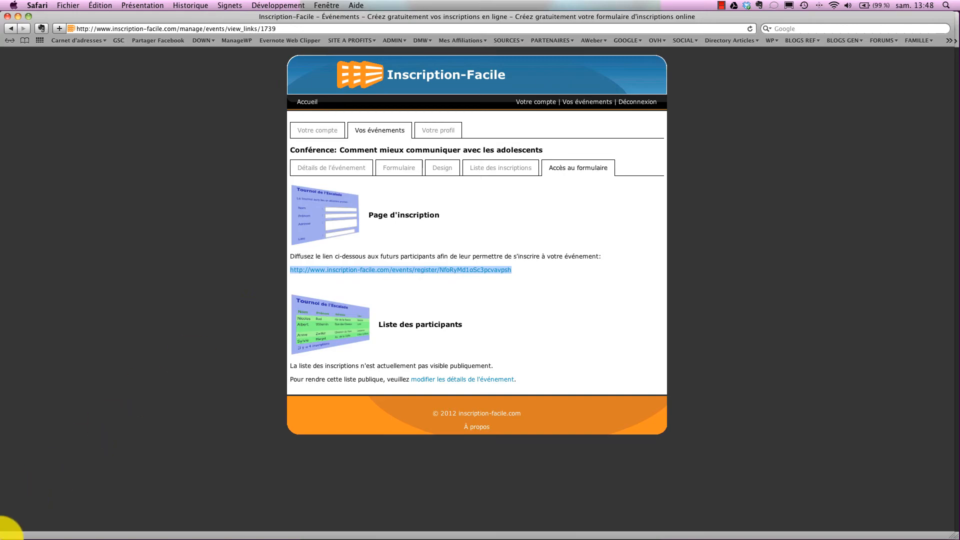
Paste the registration link below 'Pour vous inscrire…' in the Outlook invitation email, then return to the browser.
mouse_move(2, 535)
left_click(495, 417)
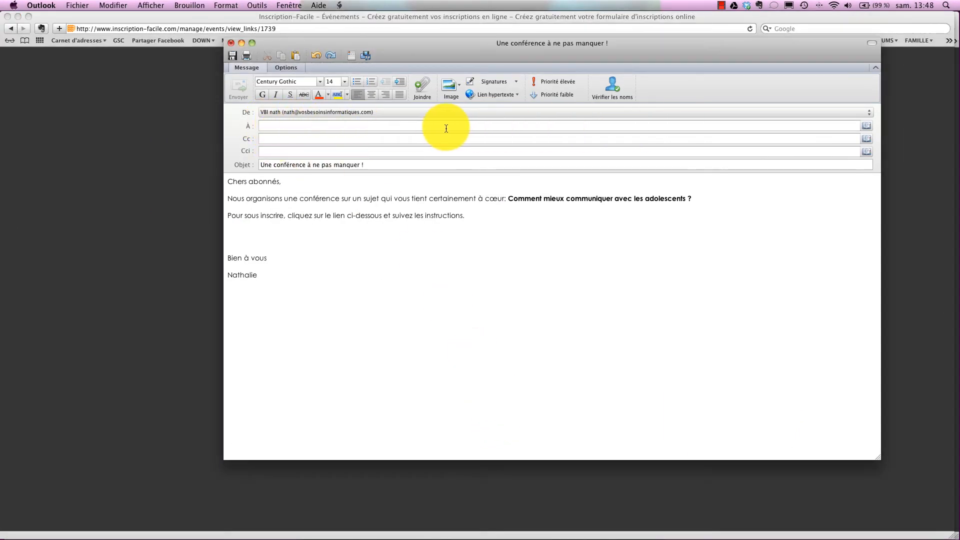
left_click(231, 234)
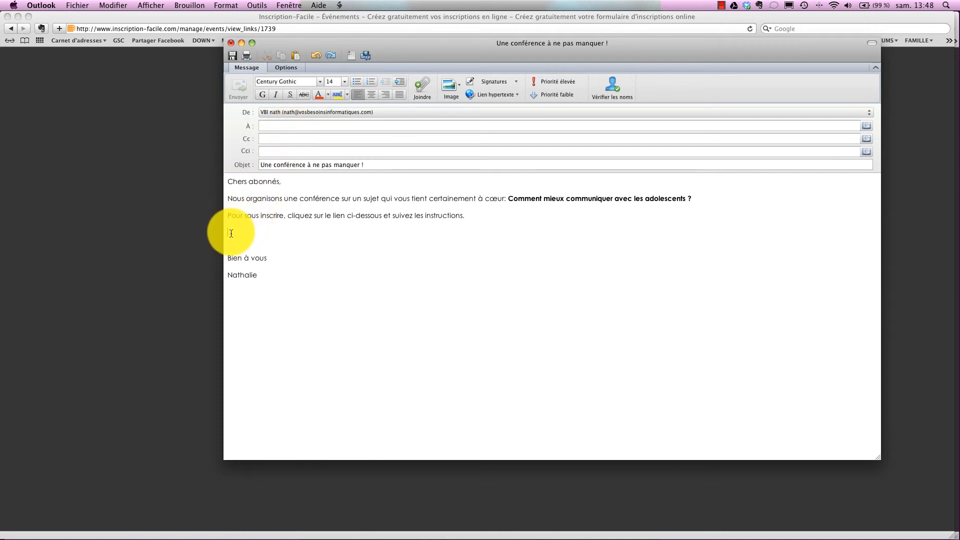
key("super+v")
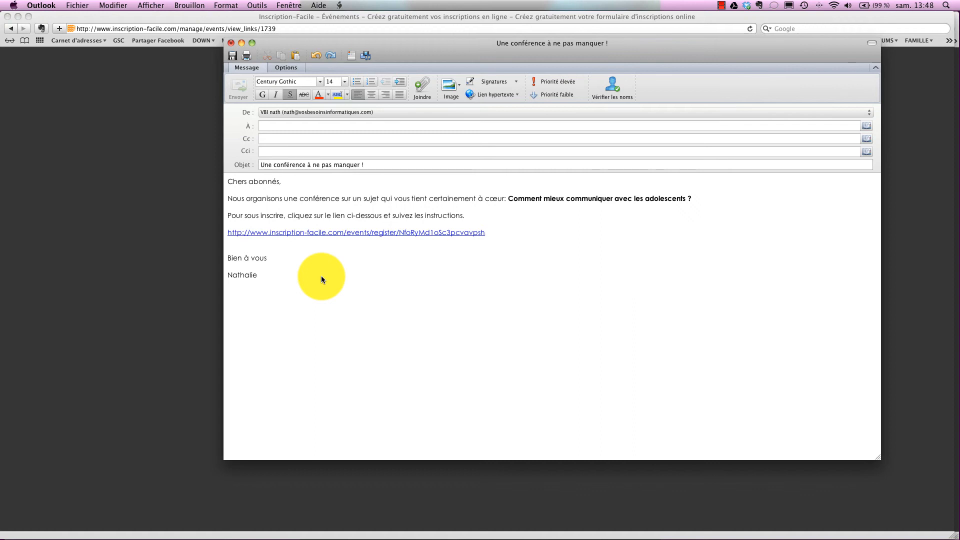
left_click(163, 292)
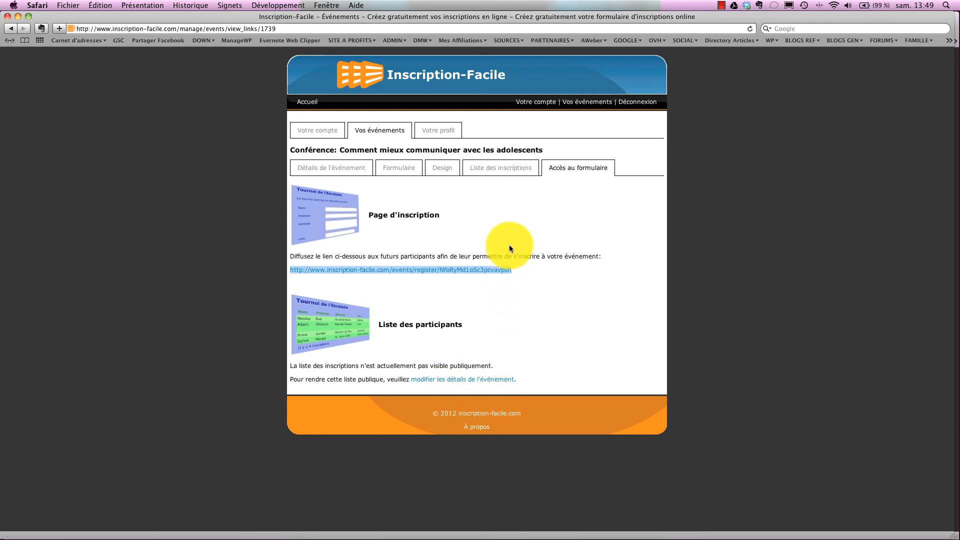
Return to 'Vos événements' to see the conference in the events list.
left_click(582, 103)
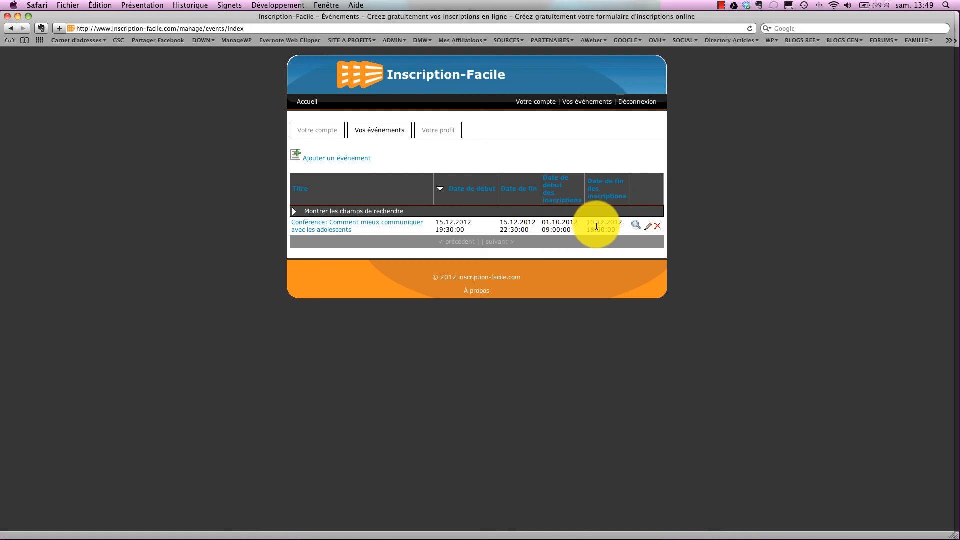
left_click(635, 228)
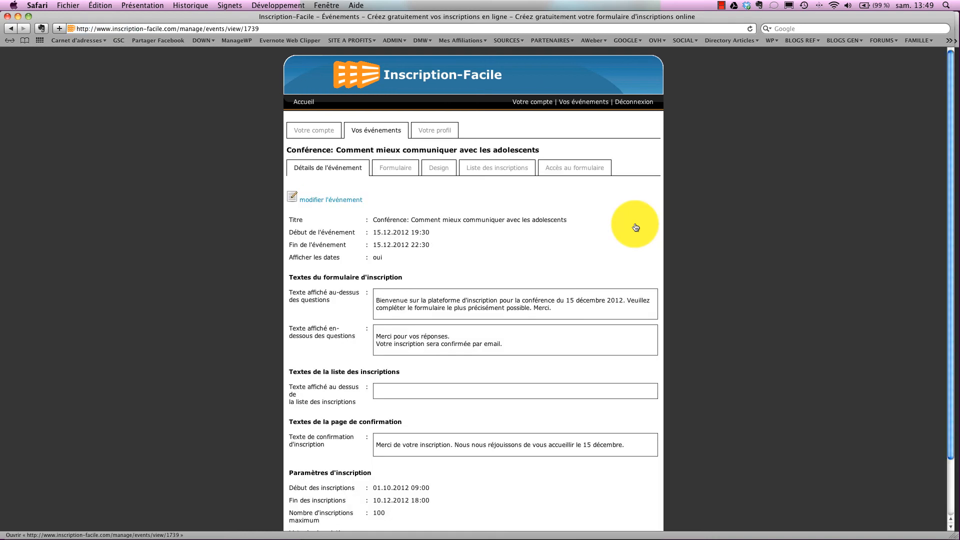
left_click(11, 29)
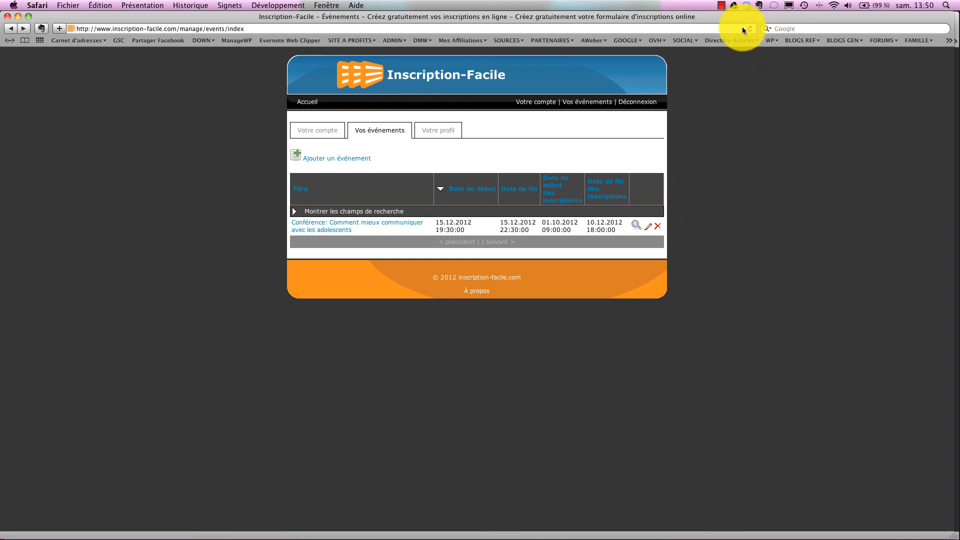
left_click(721, 6)
left_click(752, 18)
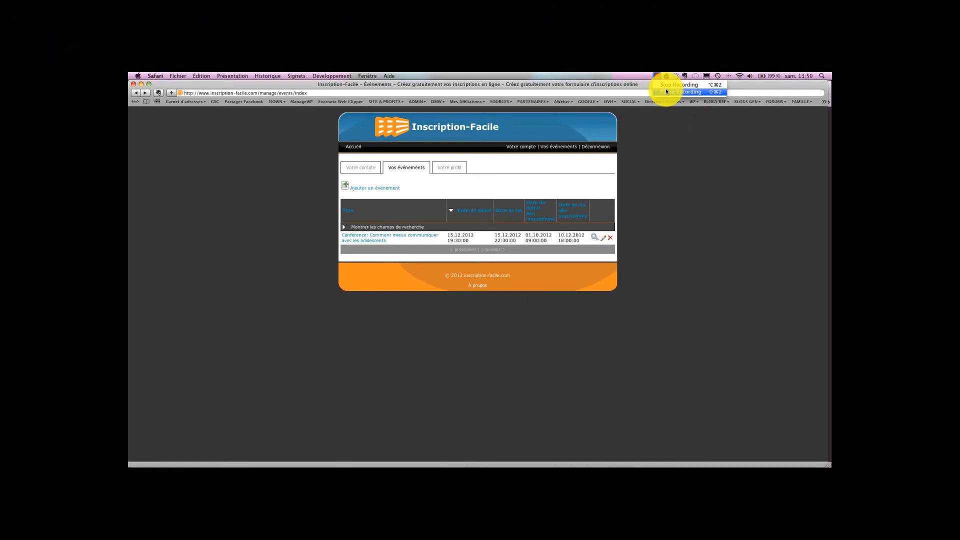